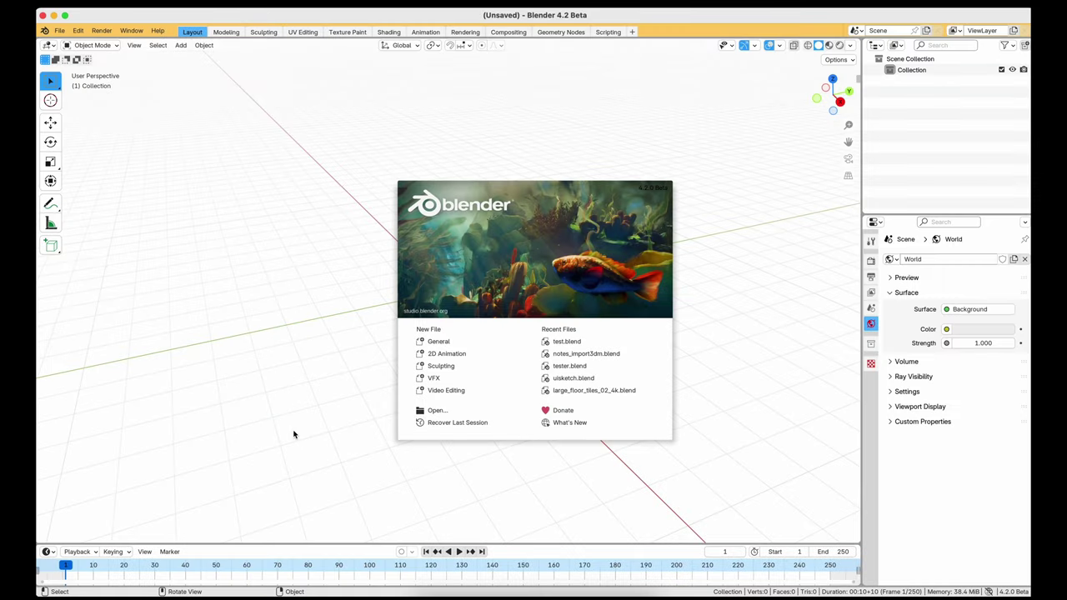
# Dismiss the splash and open Preferences at Add-ons with the install options menu showing.
pyautogui.click(488, 235)
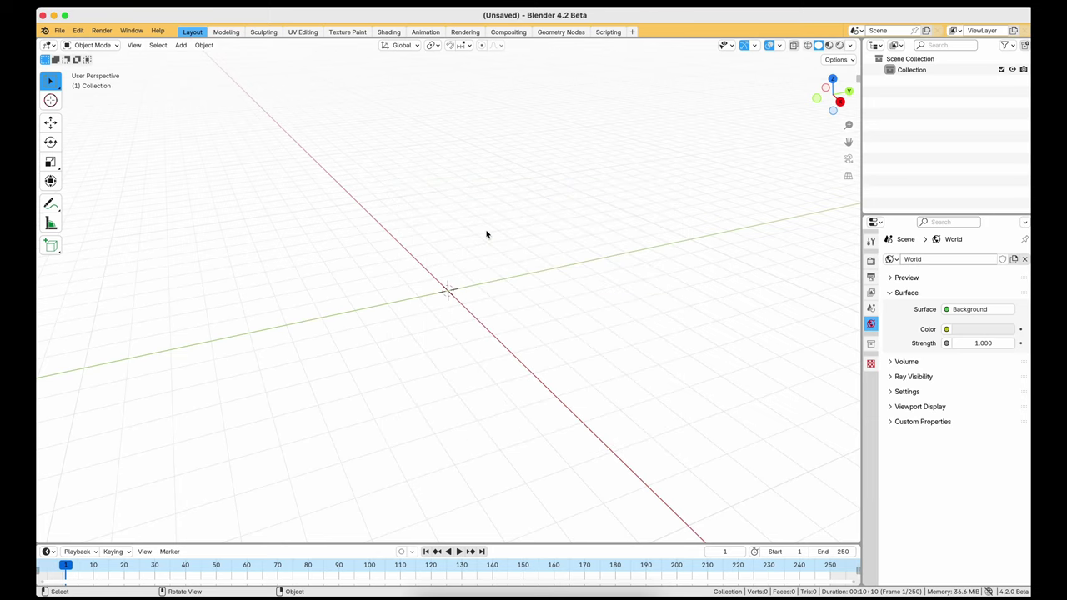
pyautogui.click(77, 31)
pyautogui.moveTo(60, 31)
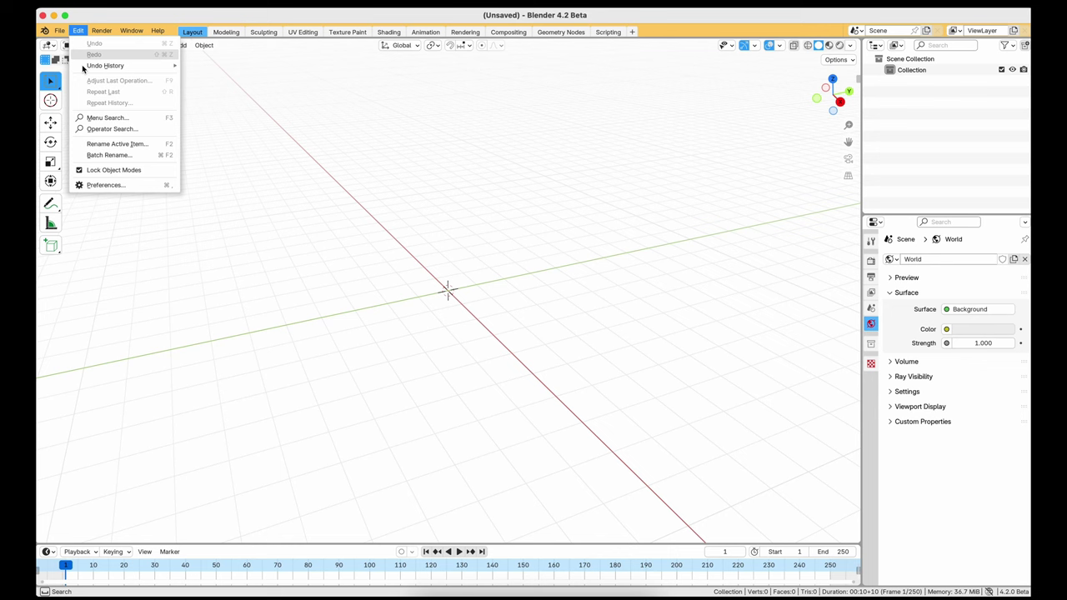
pyautogui.click(106, 181)
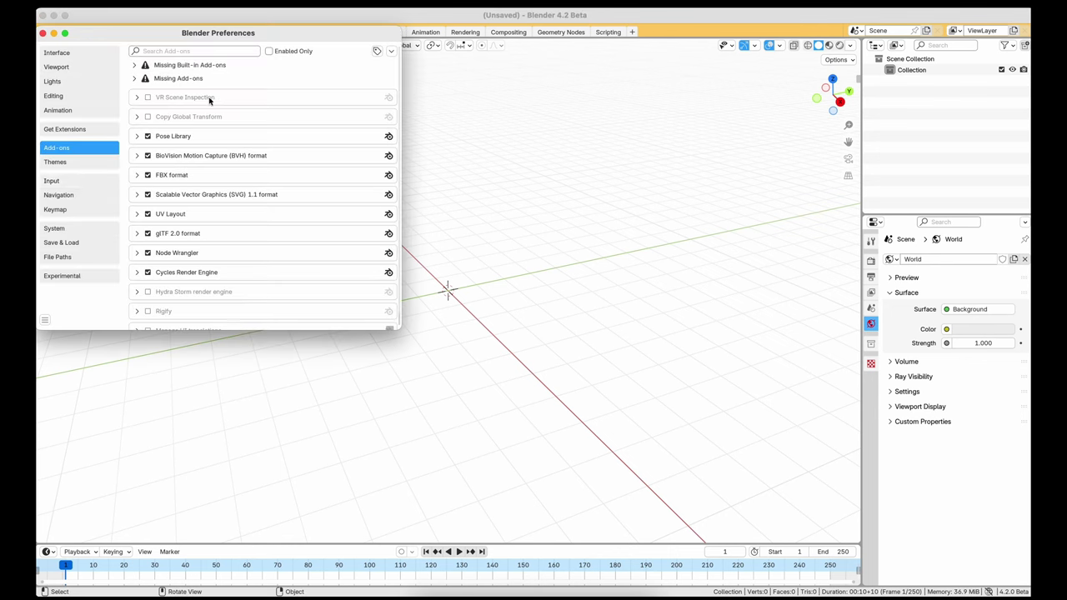
pyautogui.click(391, 51)
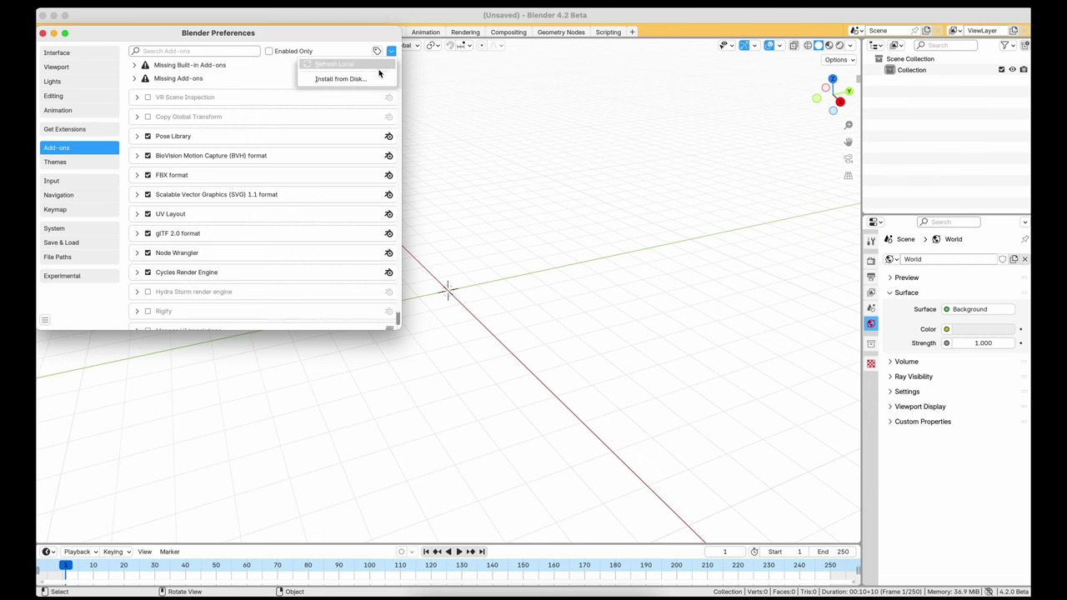
# Install import_3dm-v0.0.12-py3_11-macos.zip from dev/li/release_import3dm, which fails on missing rhino3dm.
pyautogui.click(374, 79)
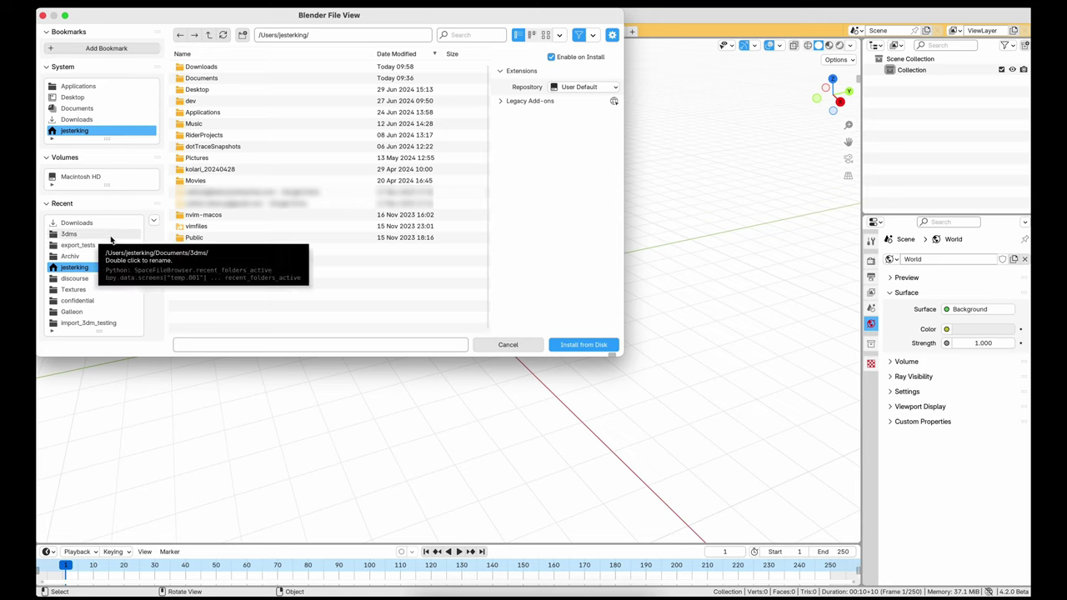
pyautogui.doubleClick(210, 100)
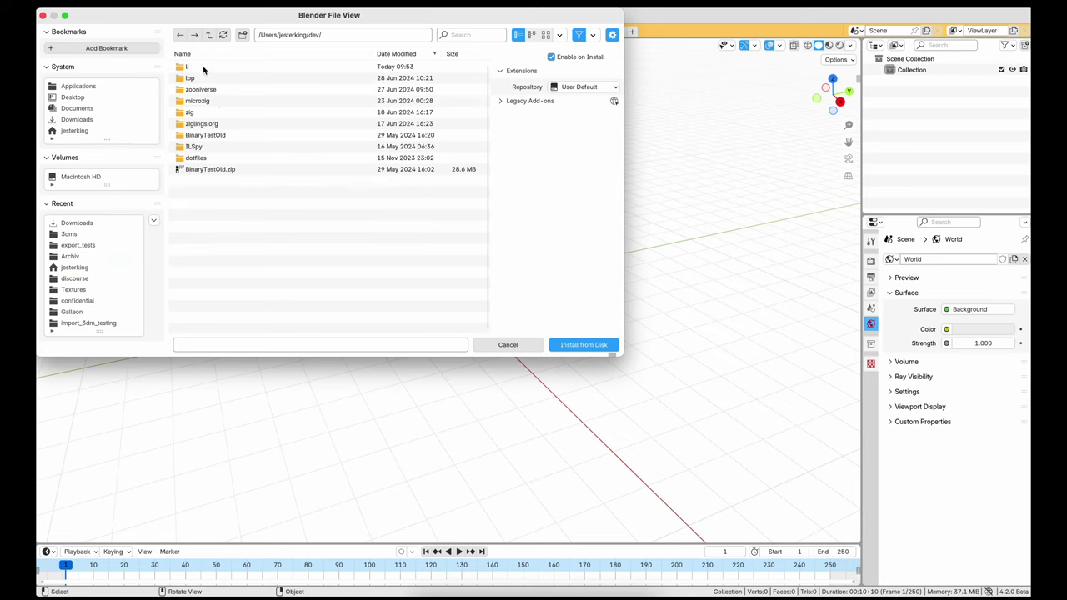
pyautogui.doubleClick(203, 66)
pyautogui.doubleClick(225, 67)
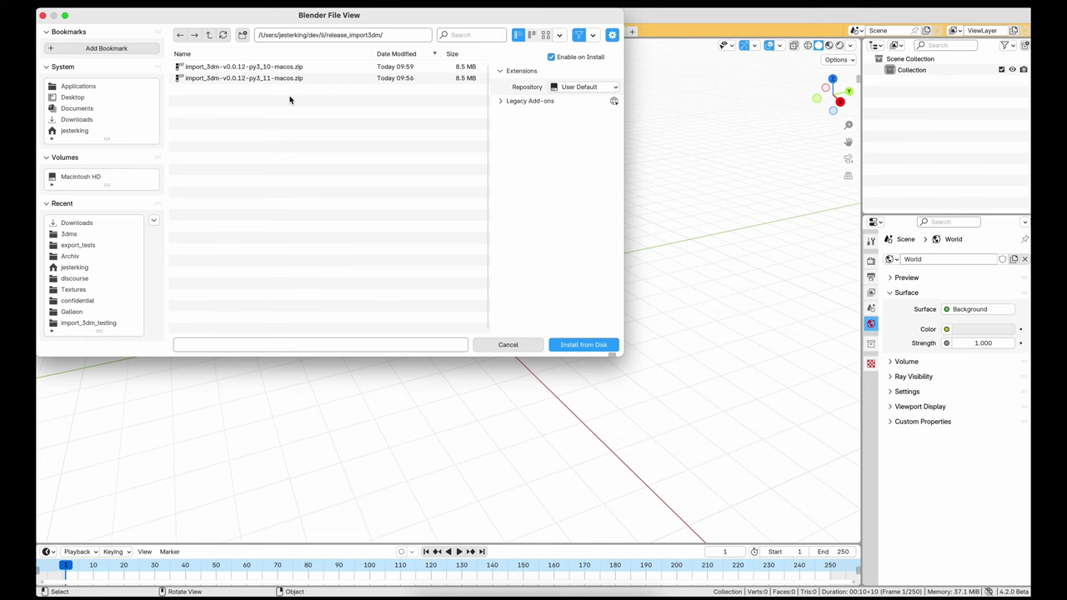
pyautogui.click(298, 78)
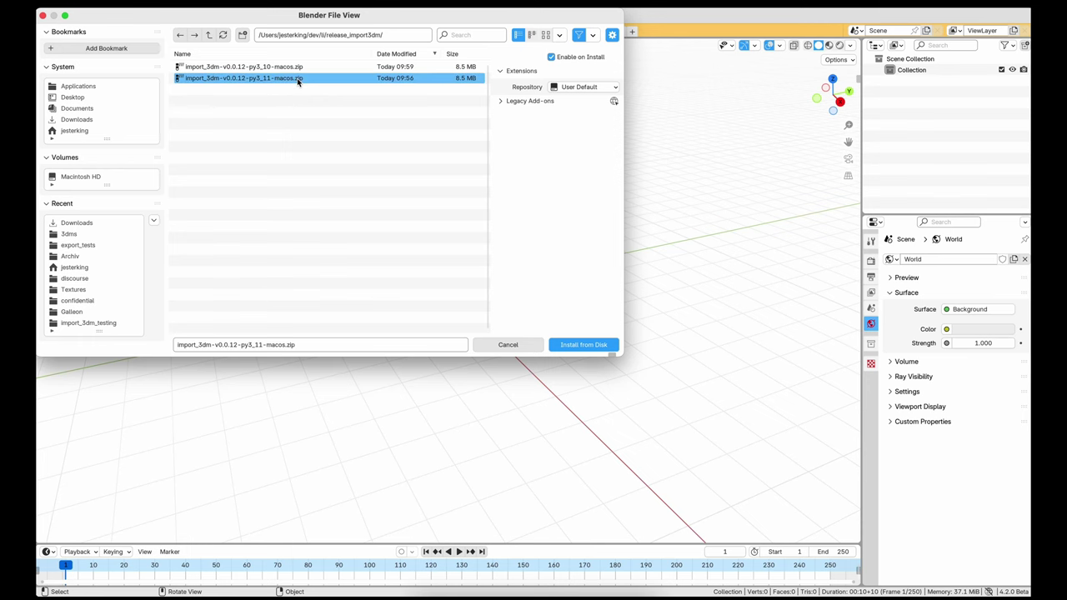
pyautogui.click(573, 346)
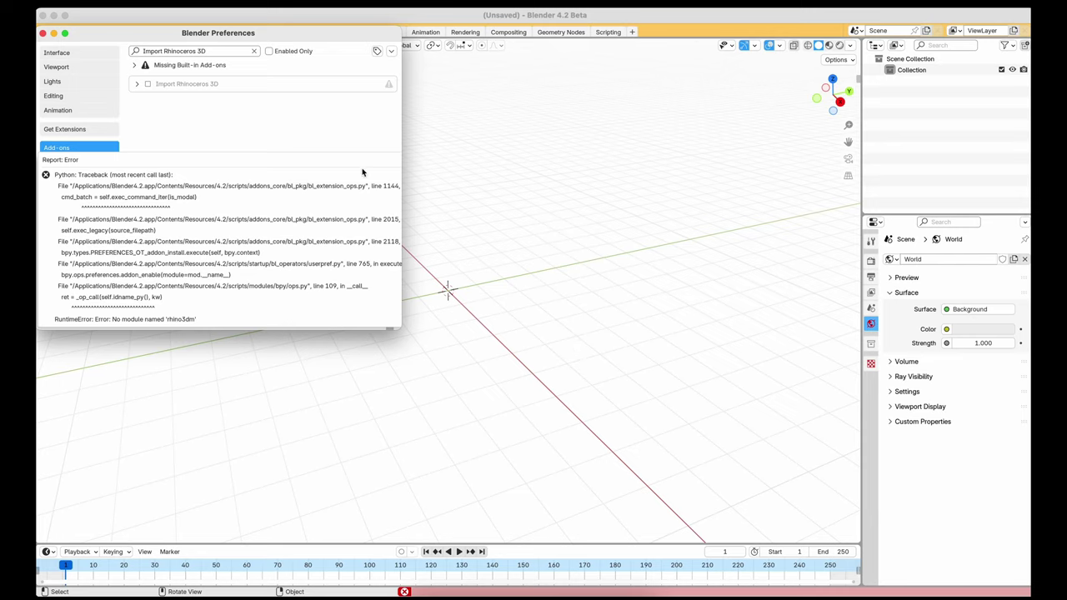
# Dismiss the Python error report and close the Preferences window.
pyautogui.click(374, 130)
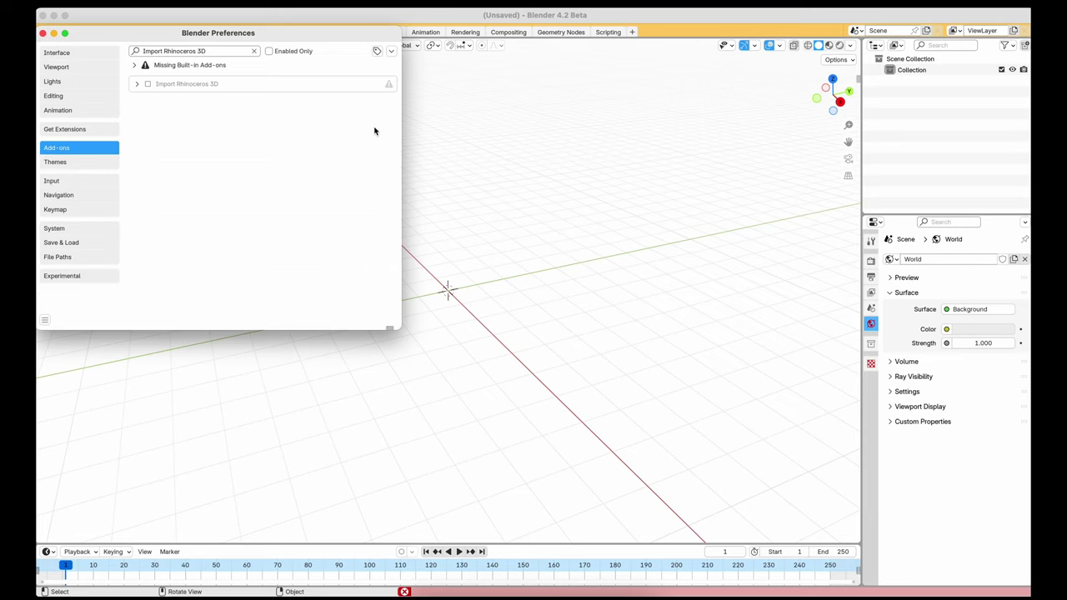
pyautogui.click(43, 34)
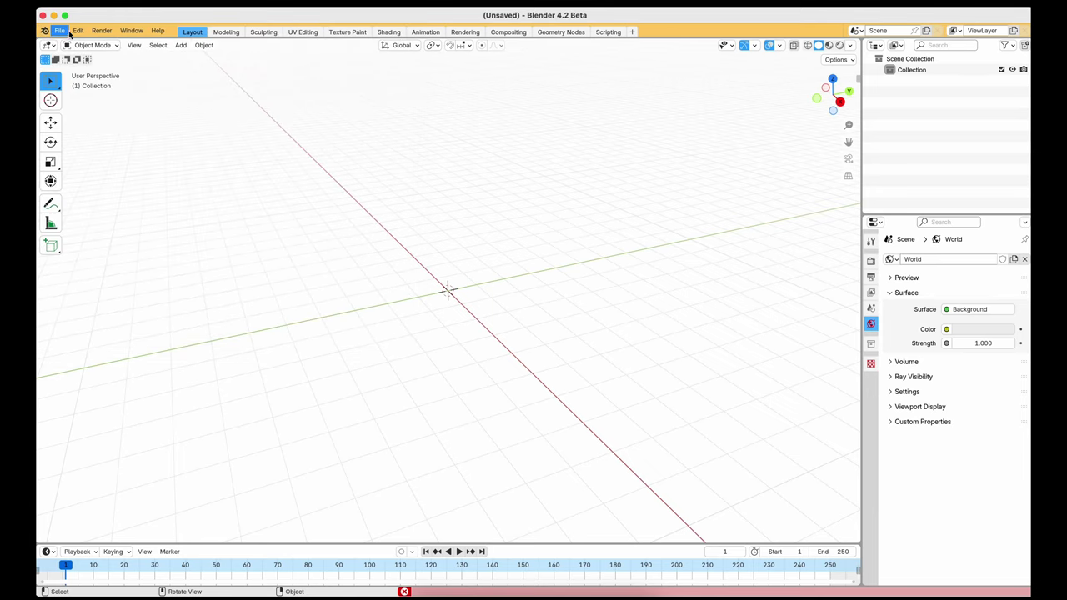
# Quit Blender, then in Terminal go to Blender/4.2/scripts/addons and list its contents.
pyautogui.click(80, 6)
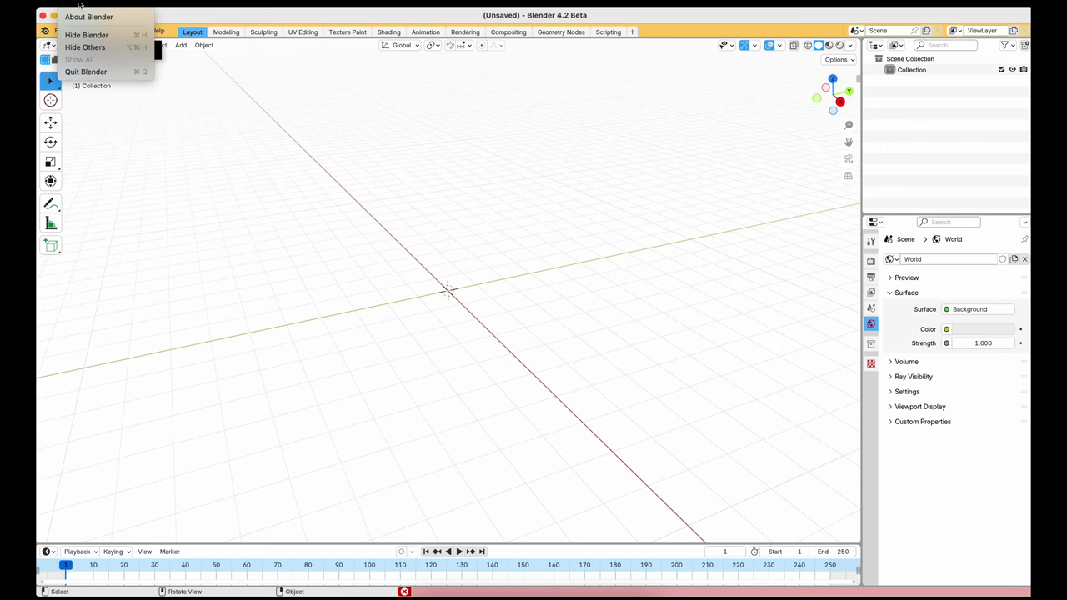
pyautogui.click(93, 72)
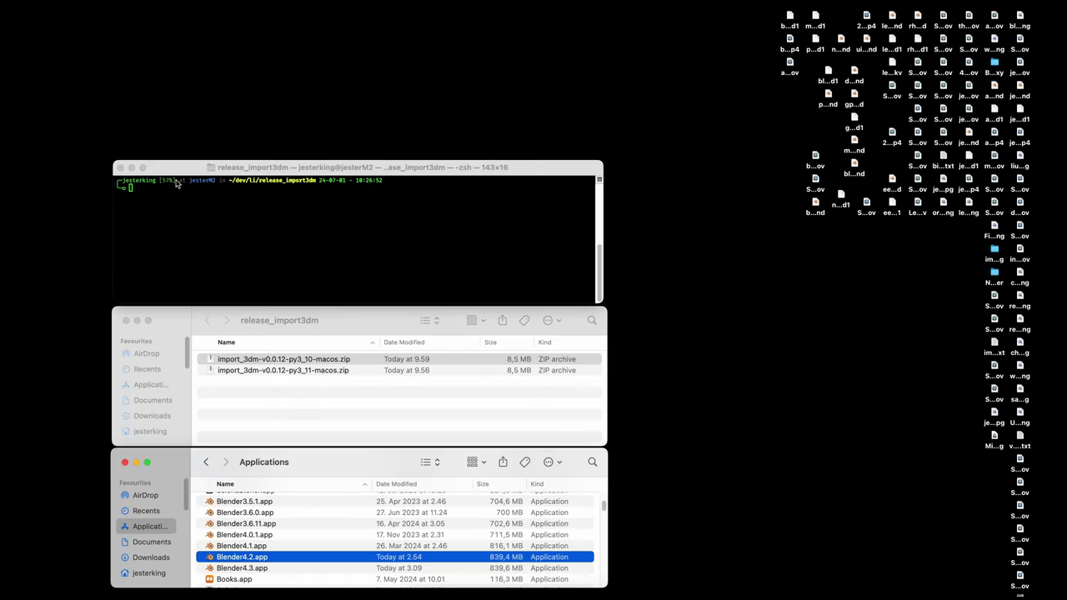
pyautogui.write('cd ~/')
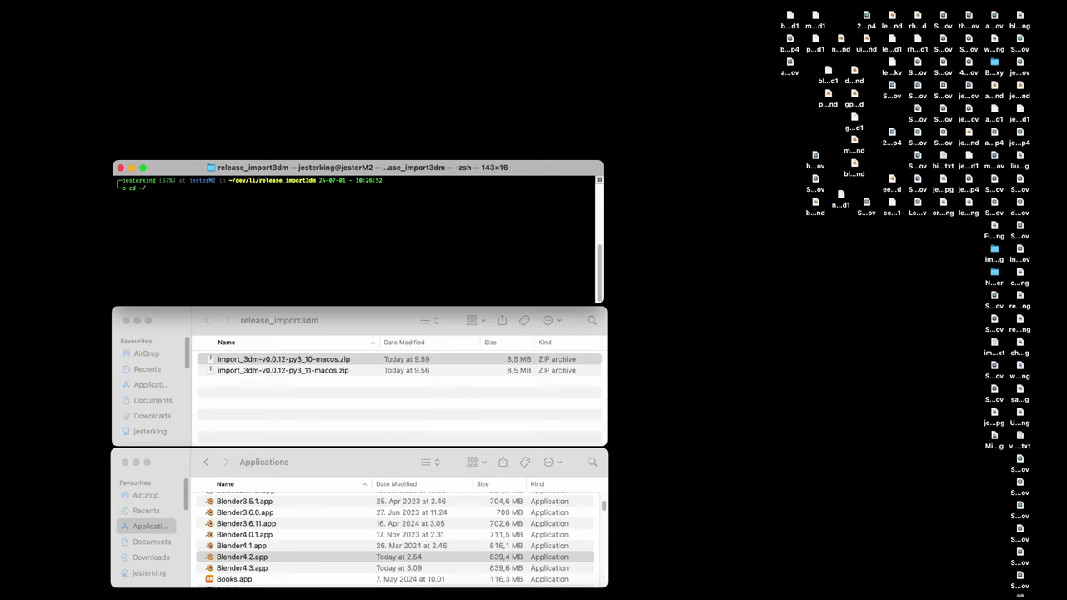
pyautogui.write('Lib')
pyautogui.press('Tab')
pyautogui.write('Appl')
pyautogui.press('Tab')
pyautogui.write('u')
pyautogui.press('Tab')
pyautogui.write('Bl')
pyautogui.press('Tab')
pyautogui.write('4.2/scr')
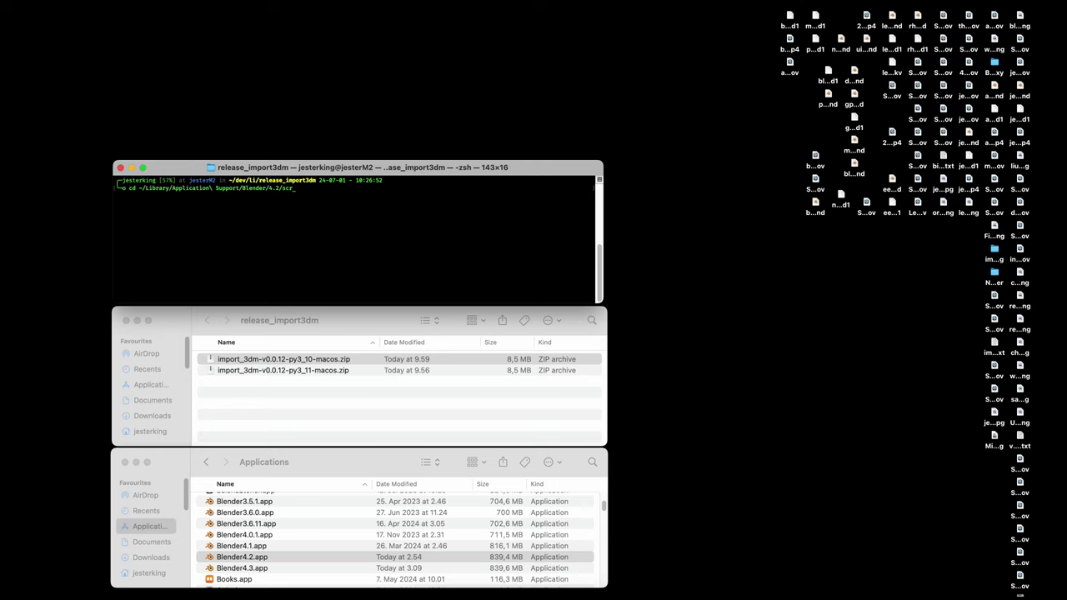
pyautogui.write('ipts/addons/')
pyautogui.press('Return')
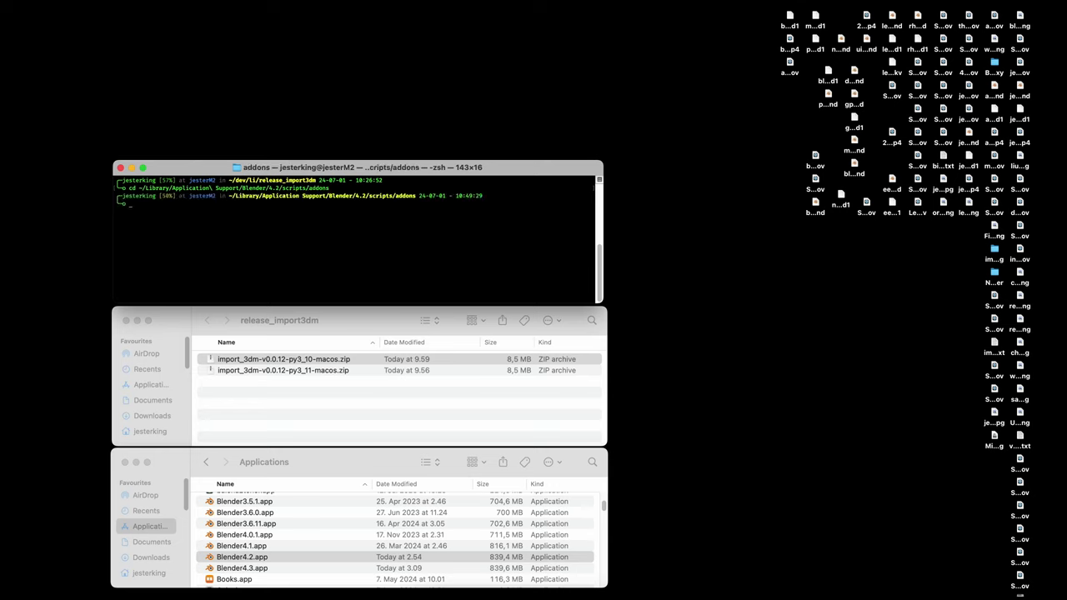
pyautogui.write('ls')
pyautogui.press('Return')
# In modules/rhino3dm, run the recalled sudo xattr -rd com.apple.quarantine * command.
pyautogui.write('cd m')
pyautogui.press('Tab')
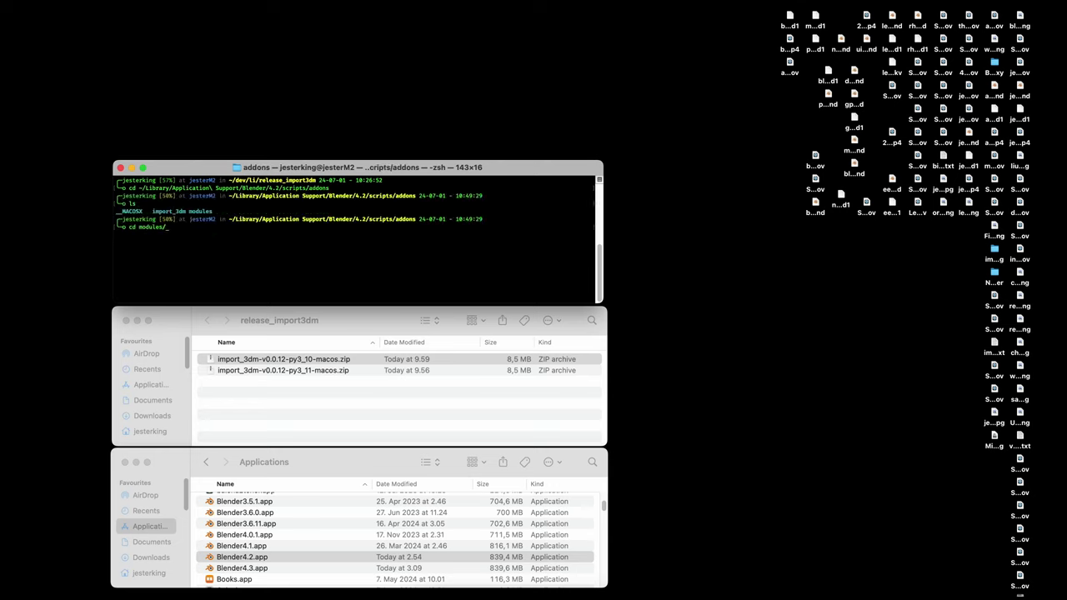
pyautogui.write('rh')
pyautogui.press('Tab')
pyautogui.press('Return')
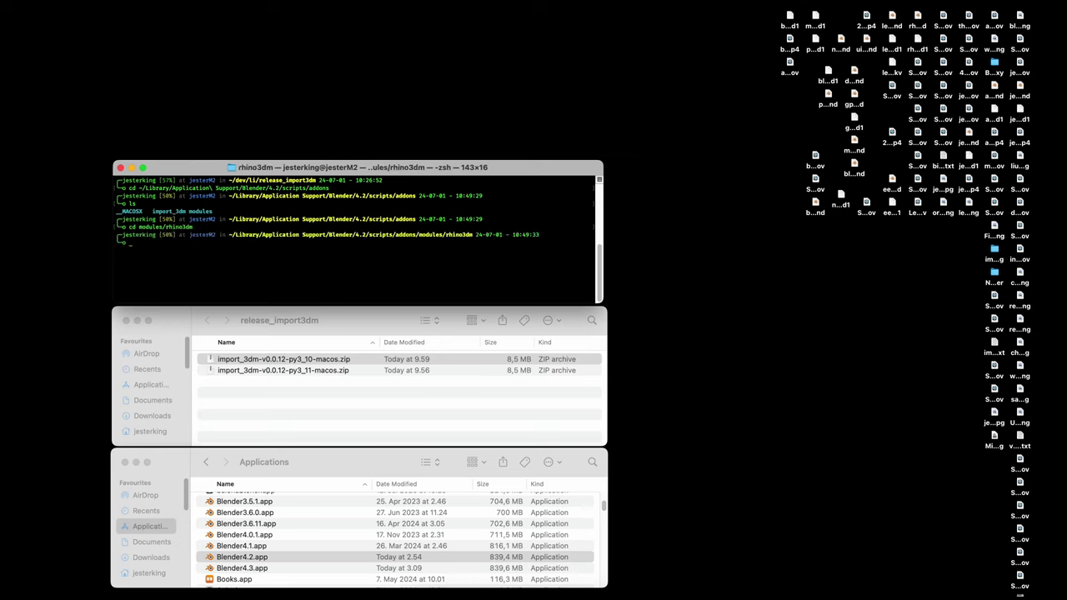
pyautogui.hotkey('ctrl', 'r')
pyautogui.write('qua')
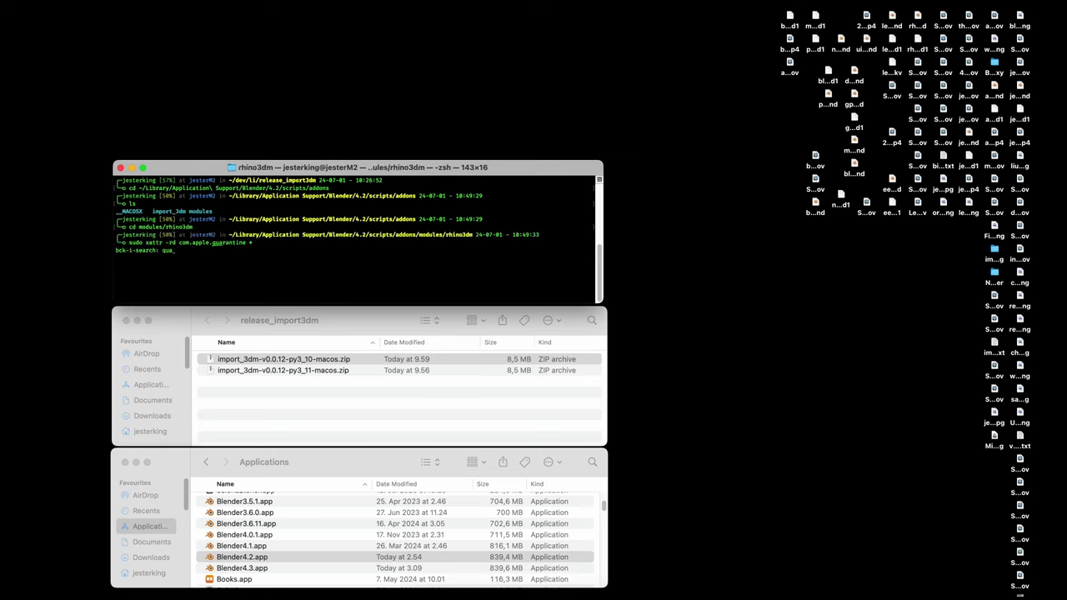
pyautogui.press('Return')
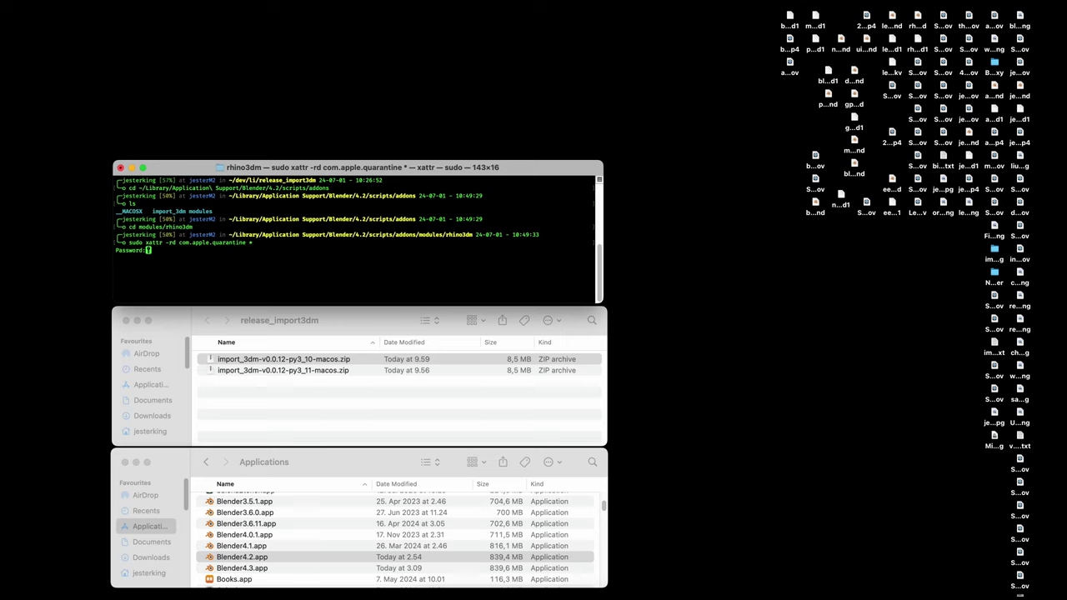
pyautogui.press('Return')
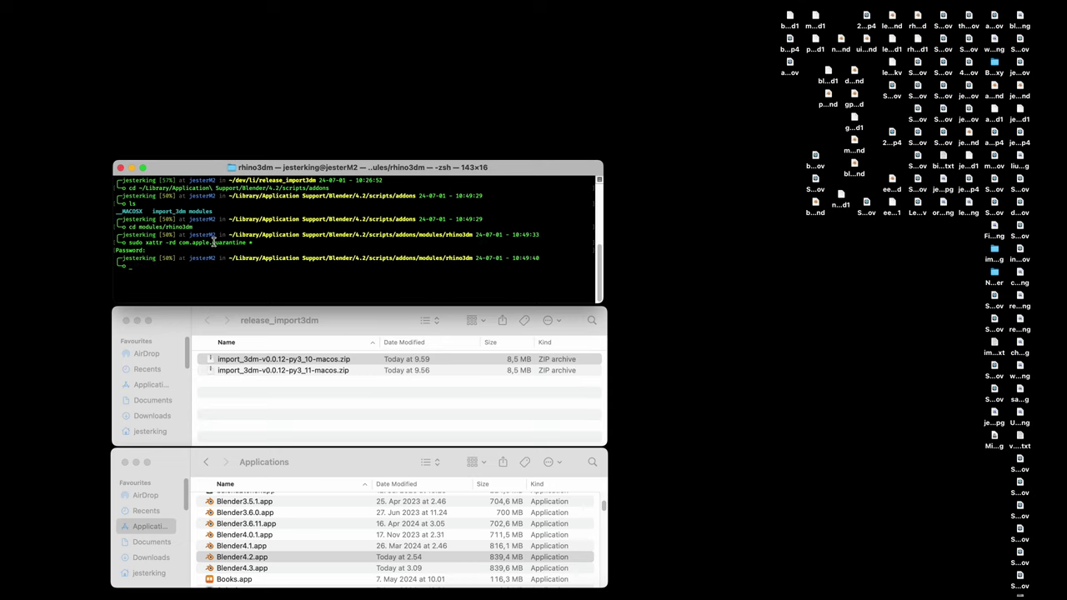
# Relaunch Blender 4.2 and open Preferences at the Add-ons list.
pyautogui.doubleClick(225, 557)
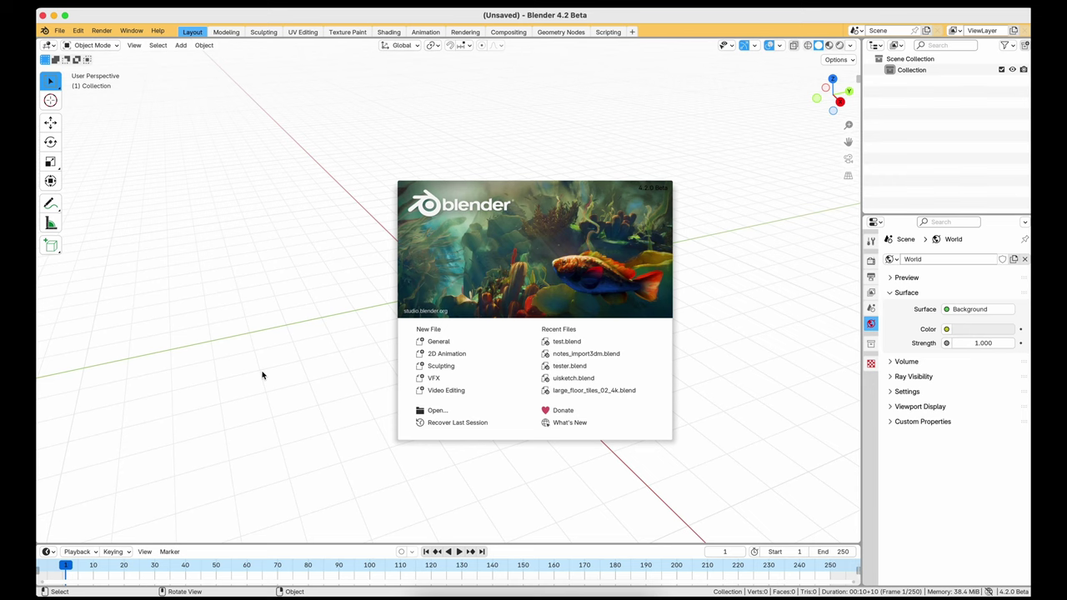
pyautogui.click(432, 267)
pyautogui.click(77, 32)
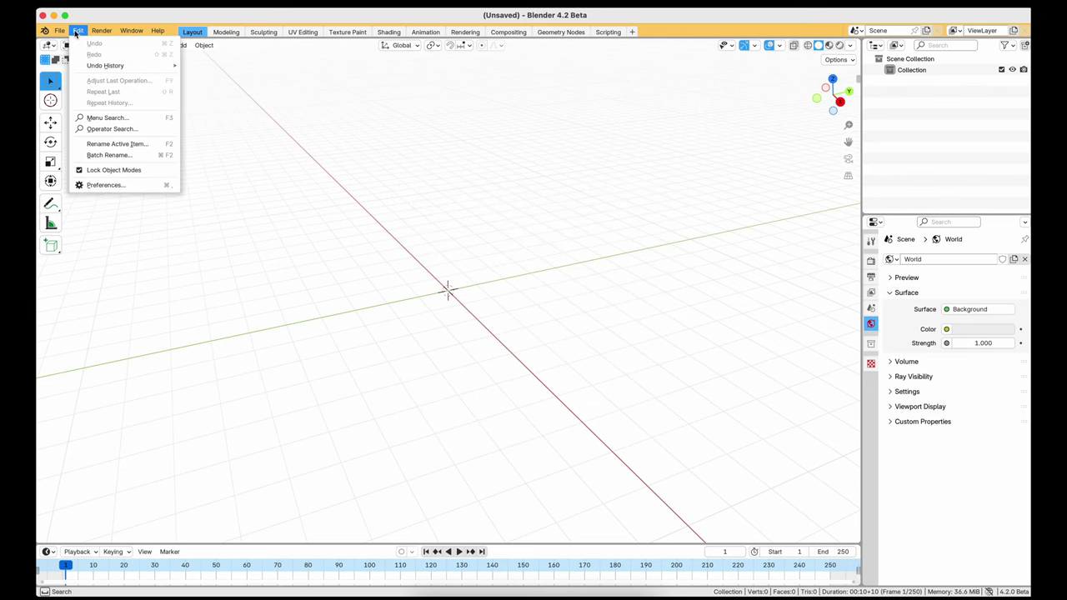
pyautogui.click(87, 183)
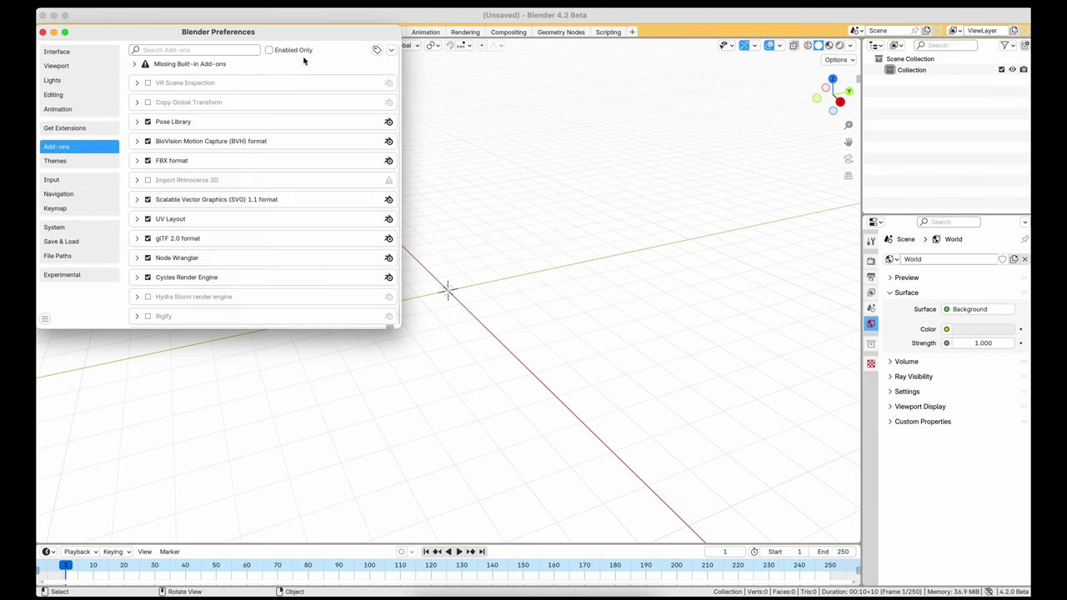
# Search the add-ons for 'rh' to find Import Rhinoceros 3D, then close Preferences.
pyautogui.click(223, 52)
pyautogui.write('rh')
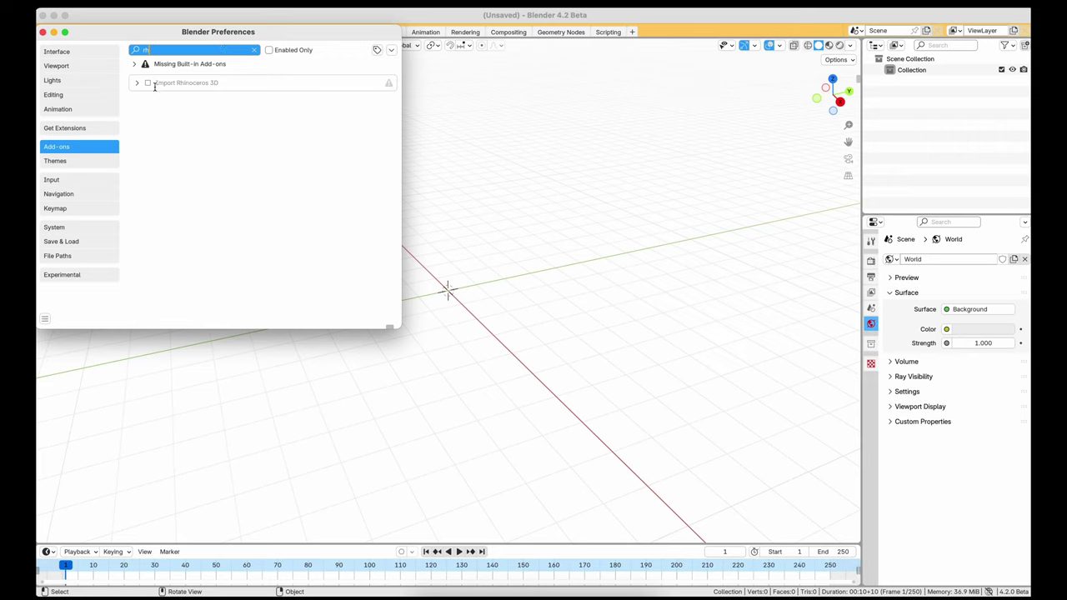
pyautogui.press('Return')
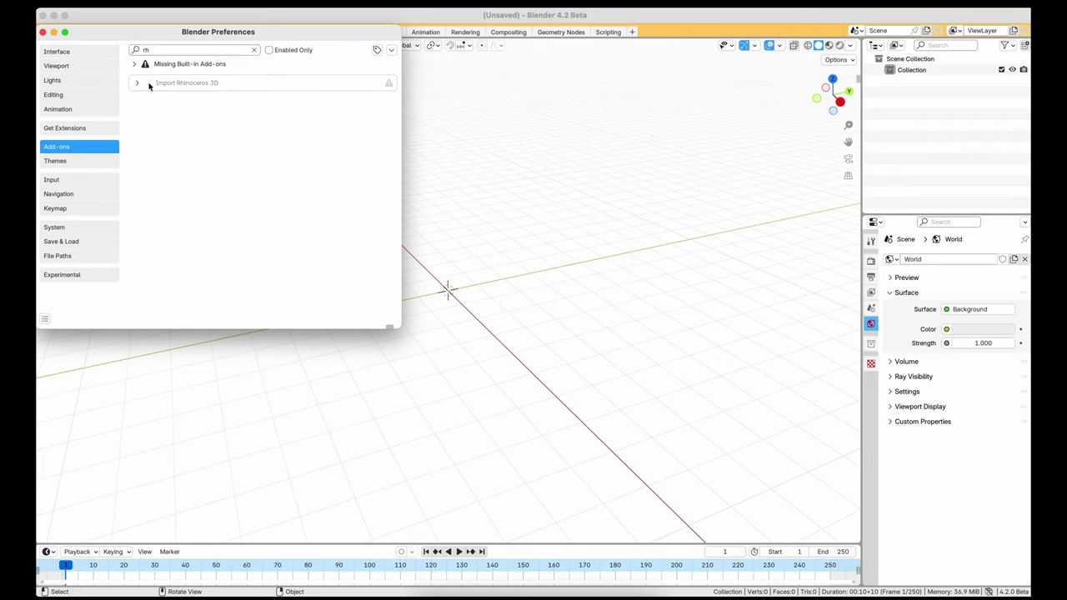
pyautogui.click(44, 32)
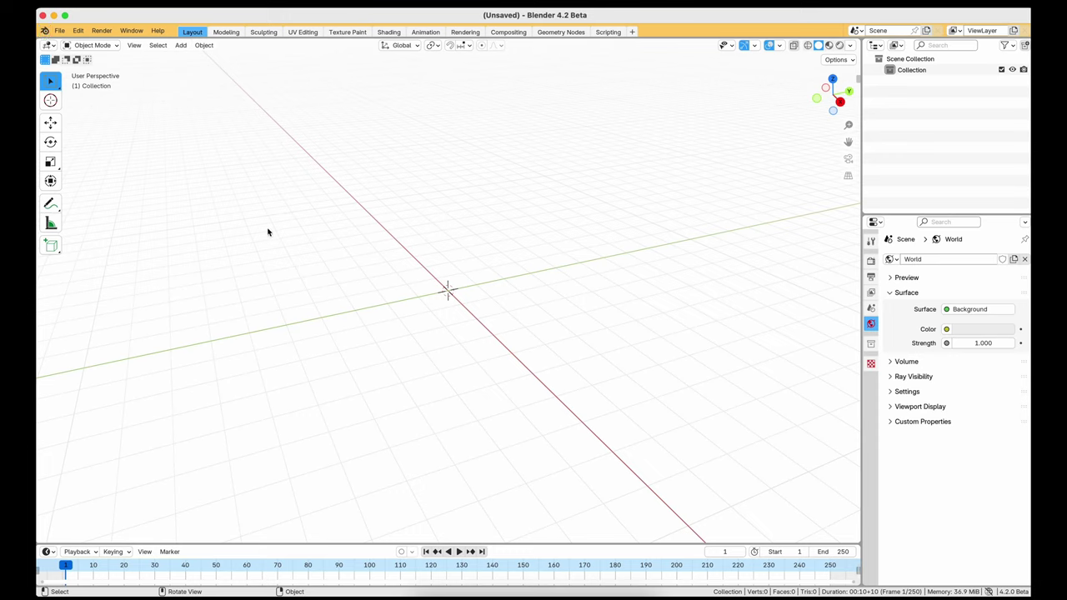
# Run Import Rhinoceros 3D from the F3 search 'rhin' and go to the recent 3dms folder.
pyautogui.press('F3')
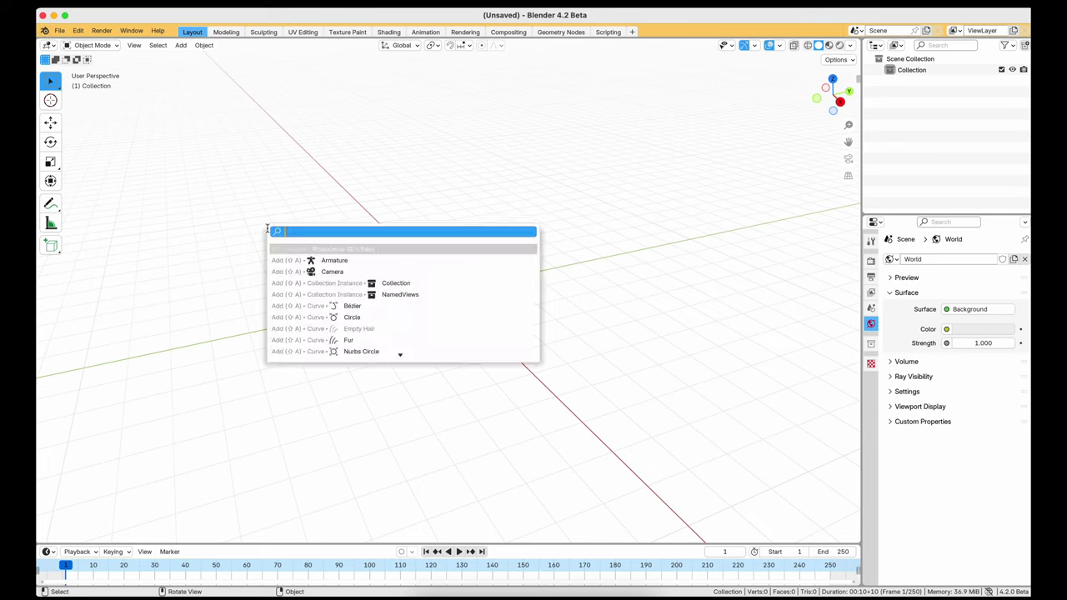
pyautogui.write('rhin')
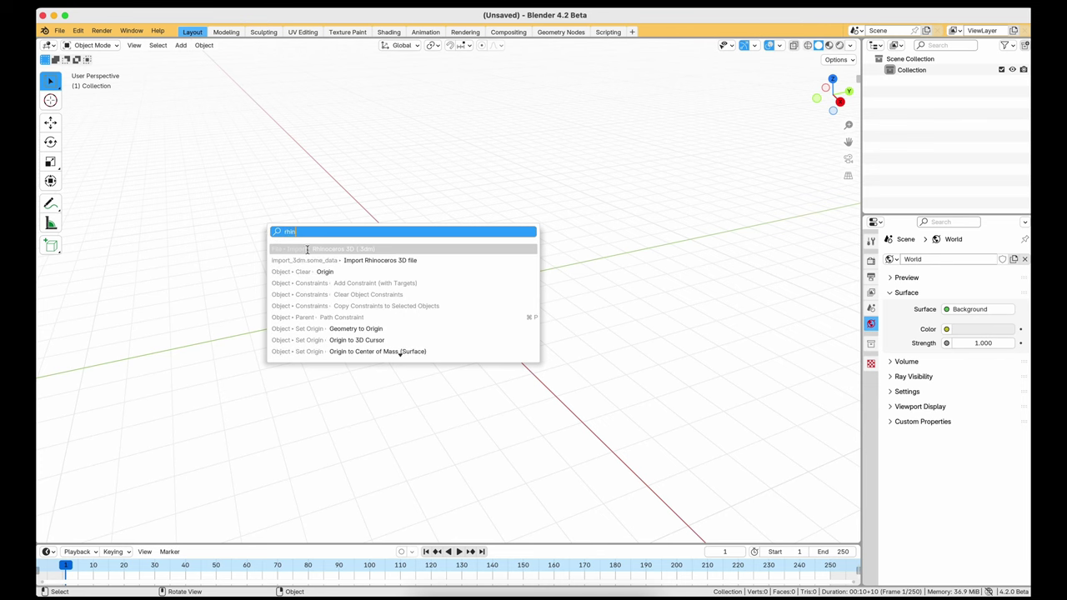
pyautogui.click(347, 249)
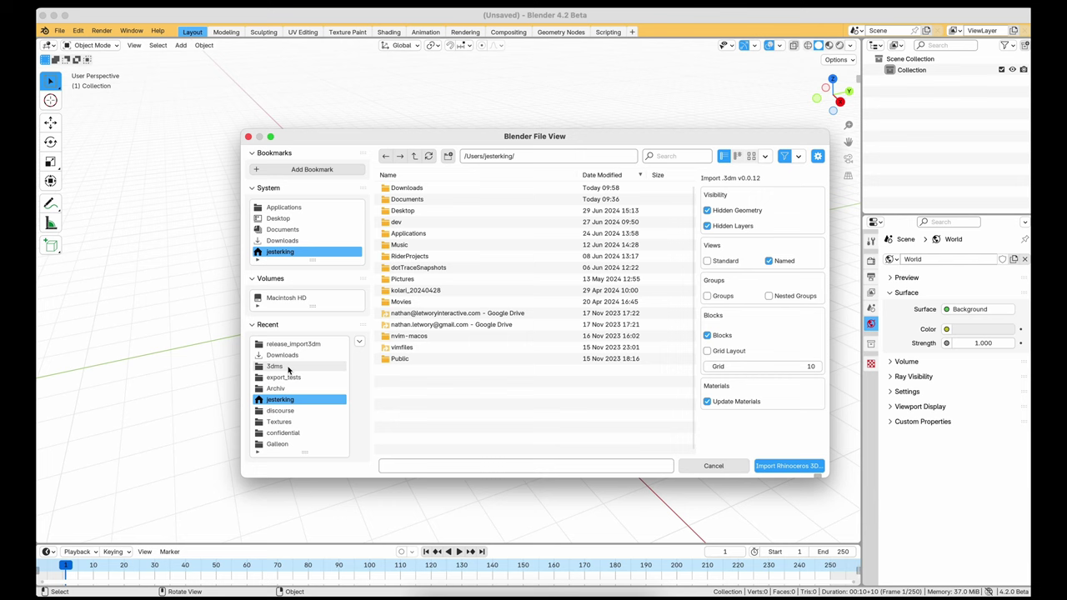
pyautogui.click(275, 366)
# Import objects_and_annotations.3dm from the blender folder and zoom in on an orthographic Z view.
pyautogui.click(425, 190)
pyautogui.doubleClick(425, 190)
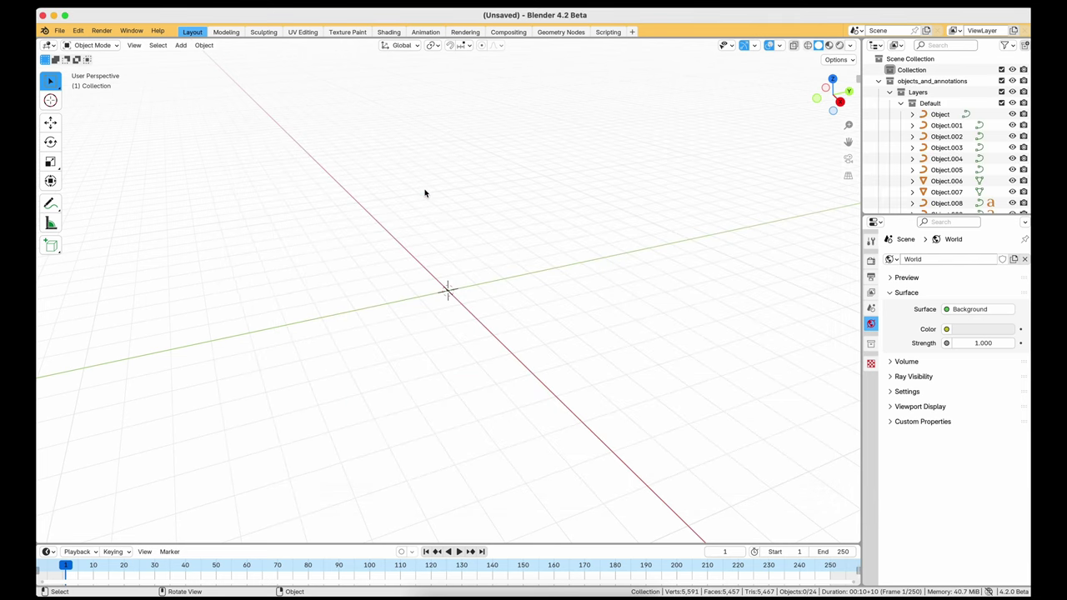
pyautogui.scroll(-10, 424, 193)
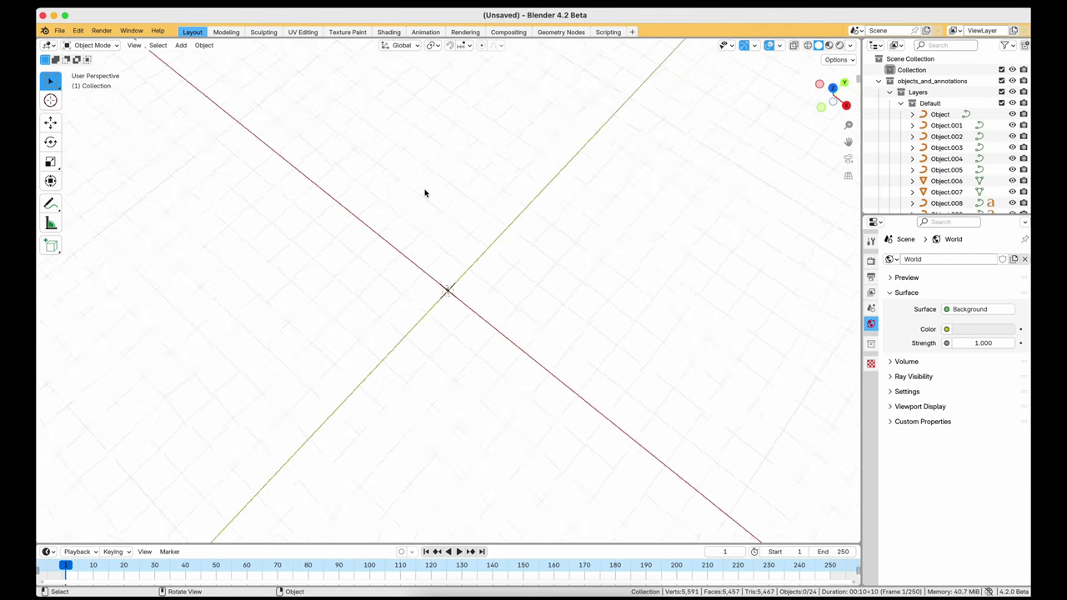
pyautogui.click(832, 97)
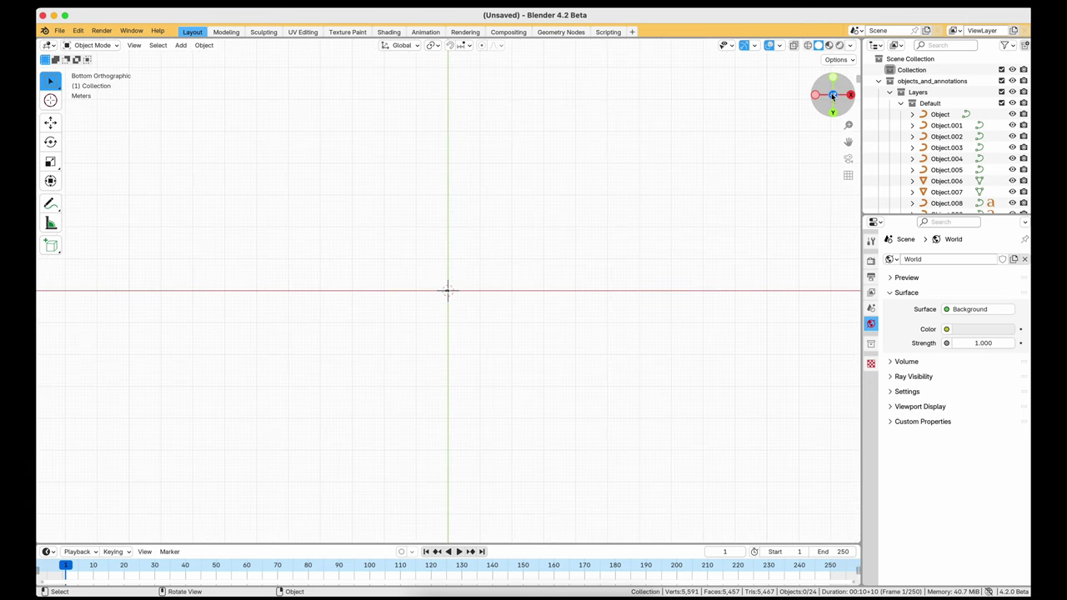
pyautogui.scroll(5, 442, 296)
pyautogui.scroll(4, 442, 296)
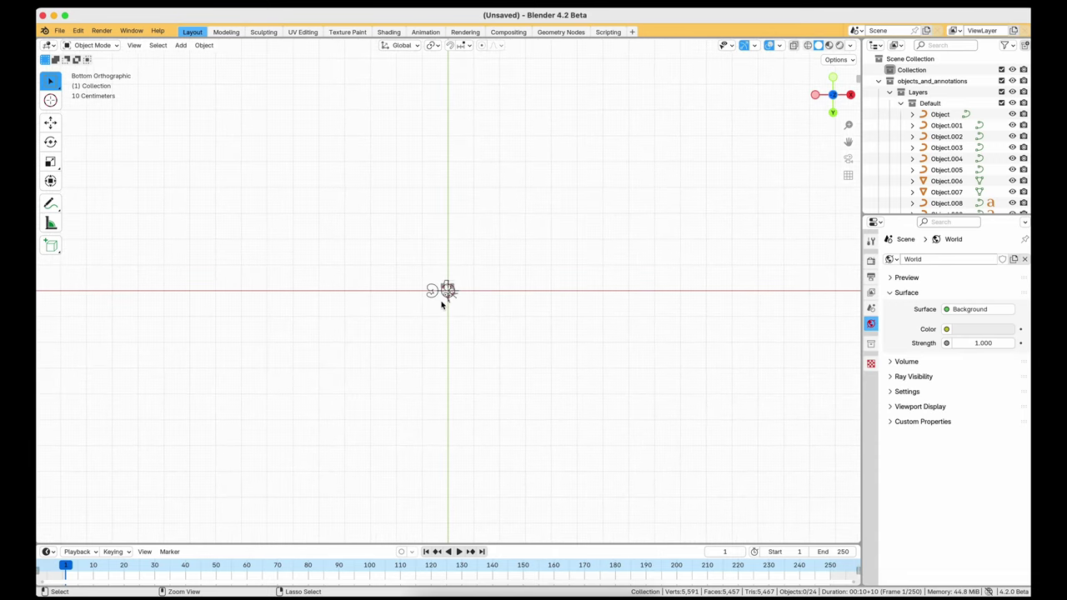
pyautogui.scroll(8, 441, 304)
pyautogui.scroll(3, 442, 305)
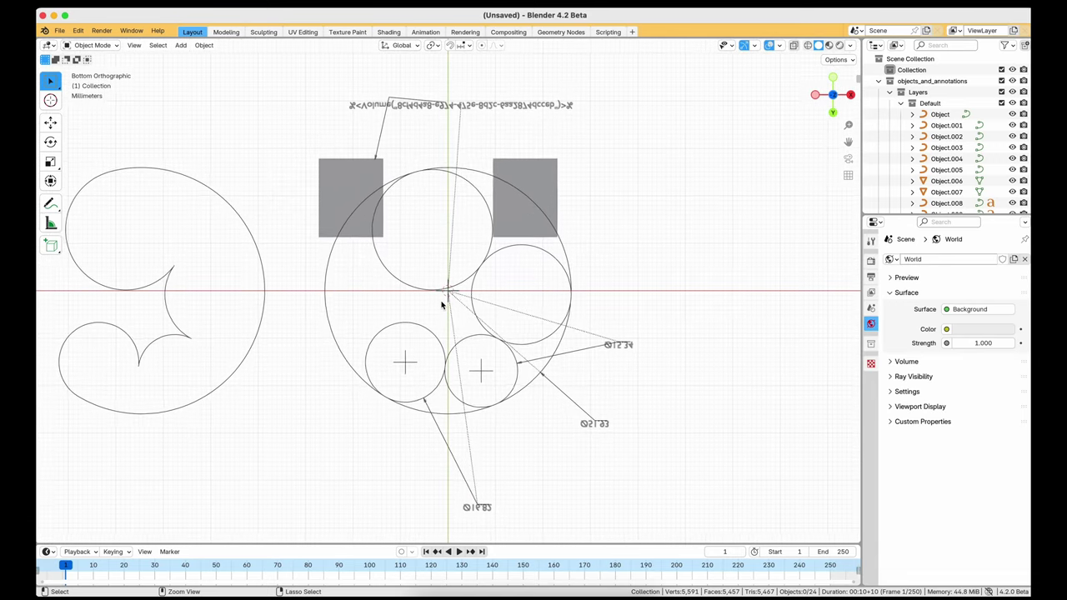
pyautogui.scroll(-1, 442, 305)
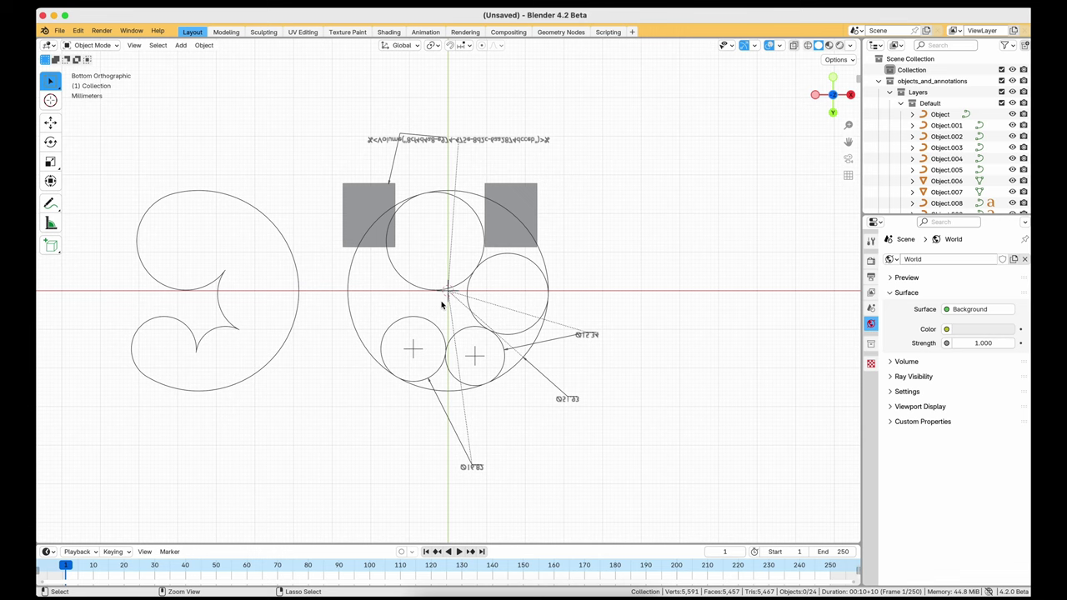
# Switch to Top view and zoom and pan until the circles and diameter labels fill the view.
pyautogui.click(833, 96)
pyautogui.scroll(1, 550, 311)
pyautogui.scroll(1, 550, 311)
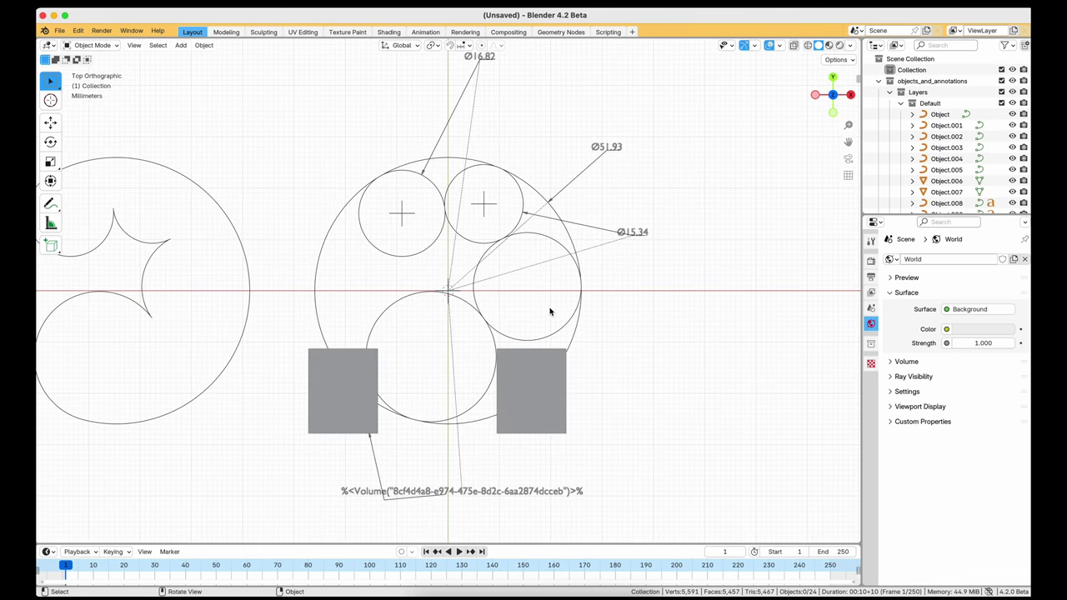
pyautogui.keyDown('shift'); pyautogui.scroll(3, 550, 310); pyautogui.keyUp('shift')
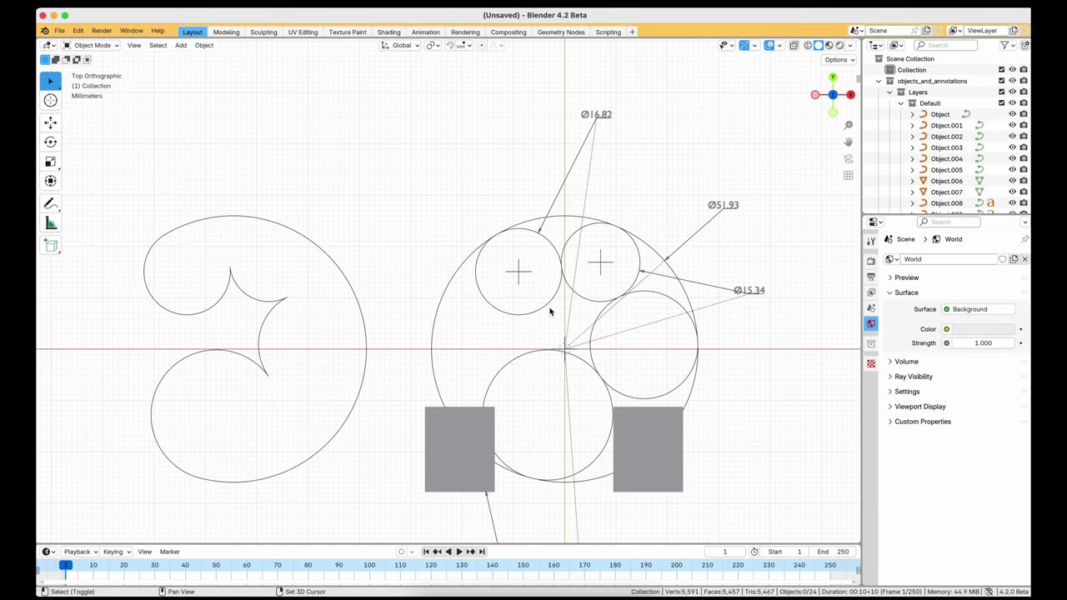
pyautogui.keyDown('shift'); pyautogui.scroll(-3, 549, 311); pyautogui.keyUp('shift')
pyautogui.keyDown('shift'); pyautogui.hscroll(3, 550, 310); pyautogui.keyUp('shift')
pyautogui.hotkey('ctrl', 'n')
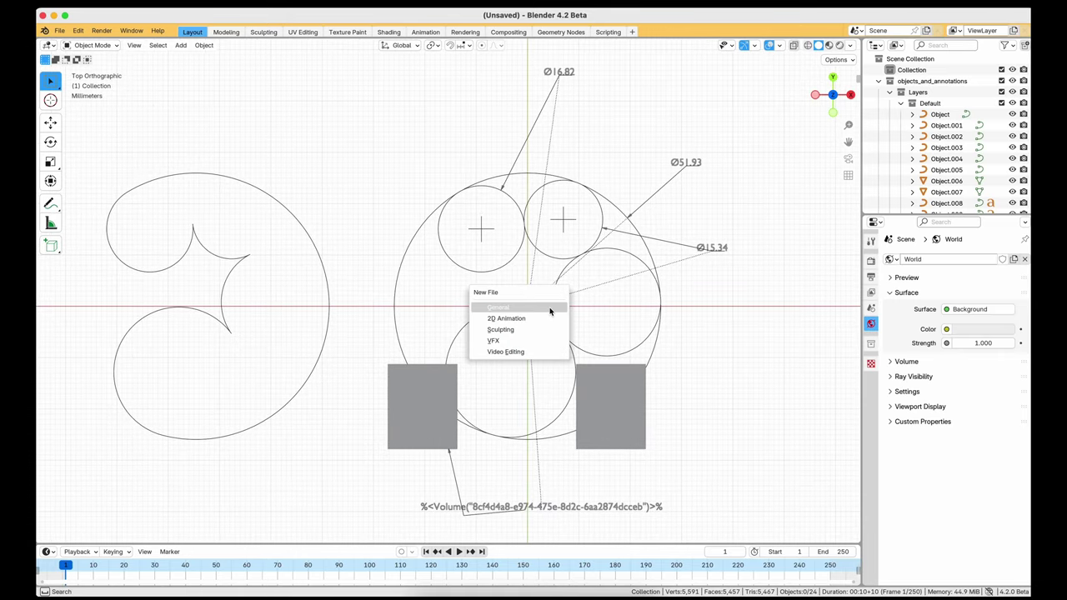
# Start a new General scene and set its Unit Scale to 0.001.
pyautogui.click(550, 311)
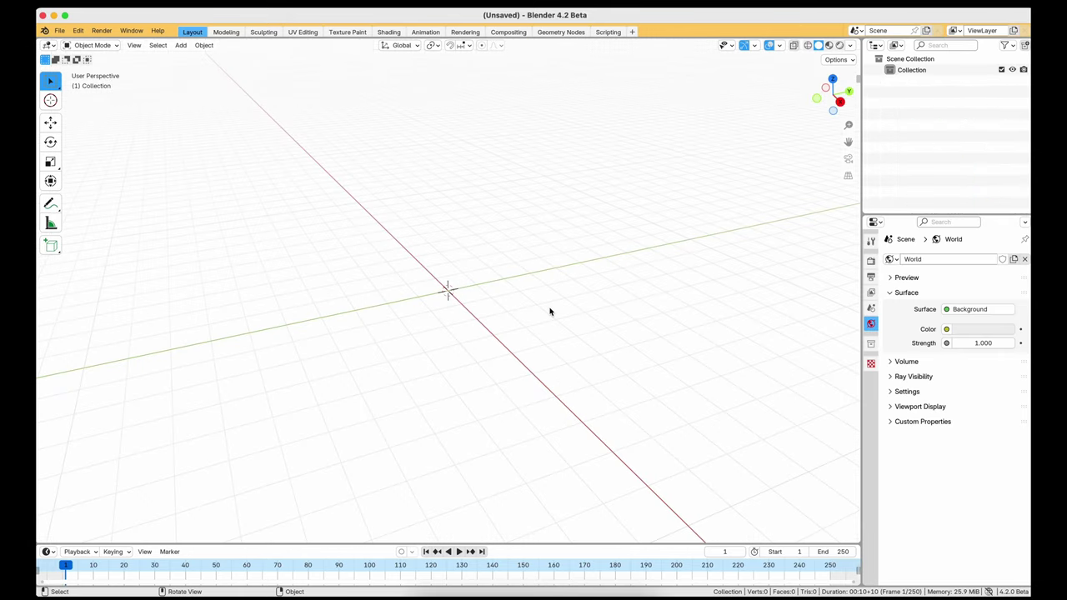
pyautogui.click(871, 307)
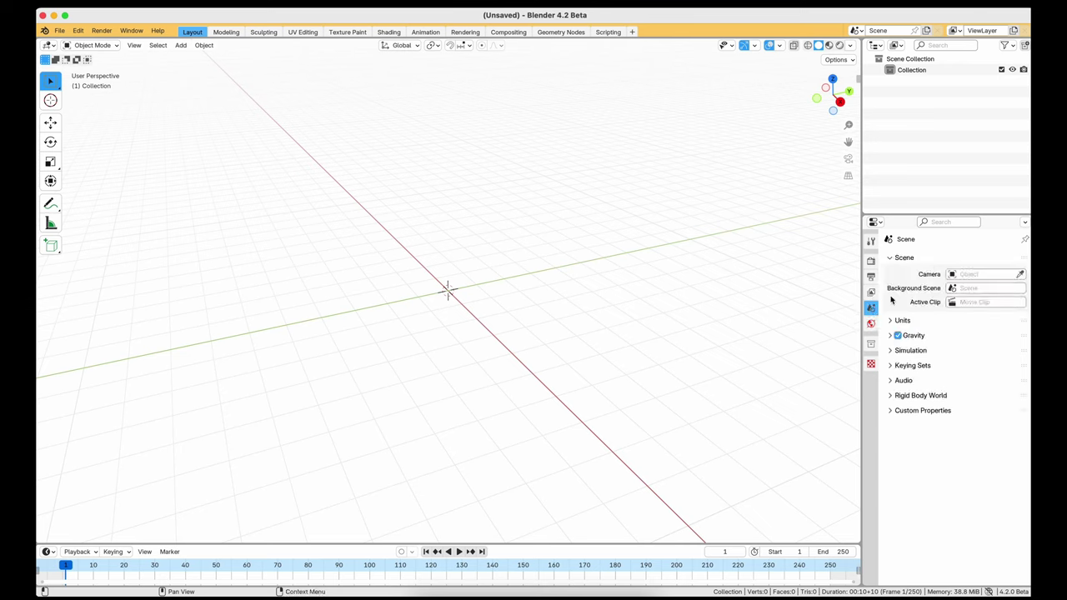
pyautogui.click(891, 323)
pyautogui.click(974, 350)
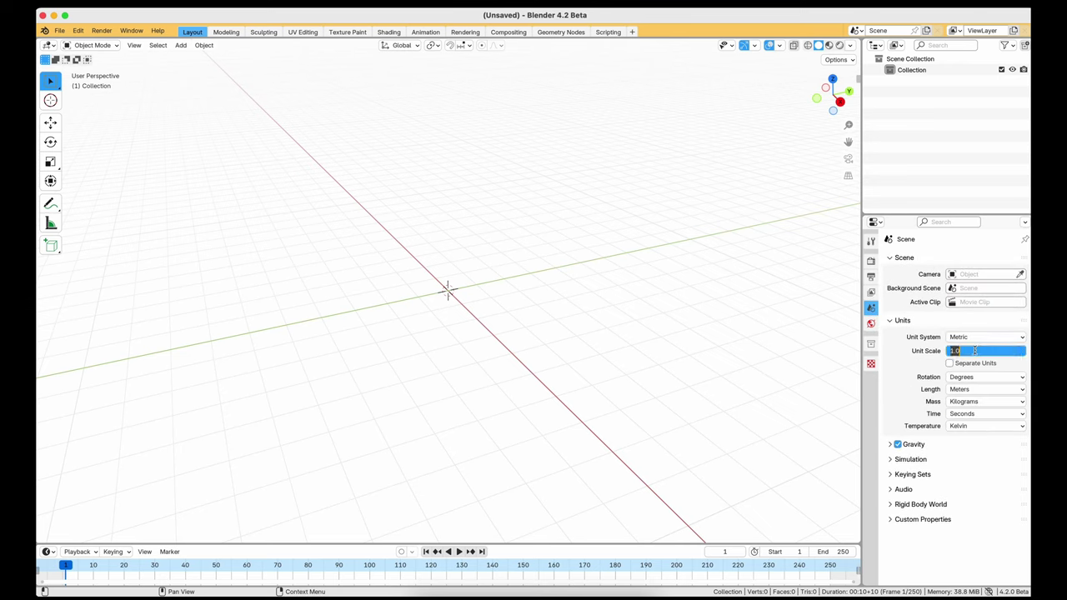
pyautogui.write('0.')
pyautogui.press('Return')
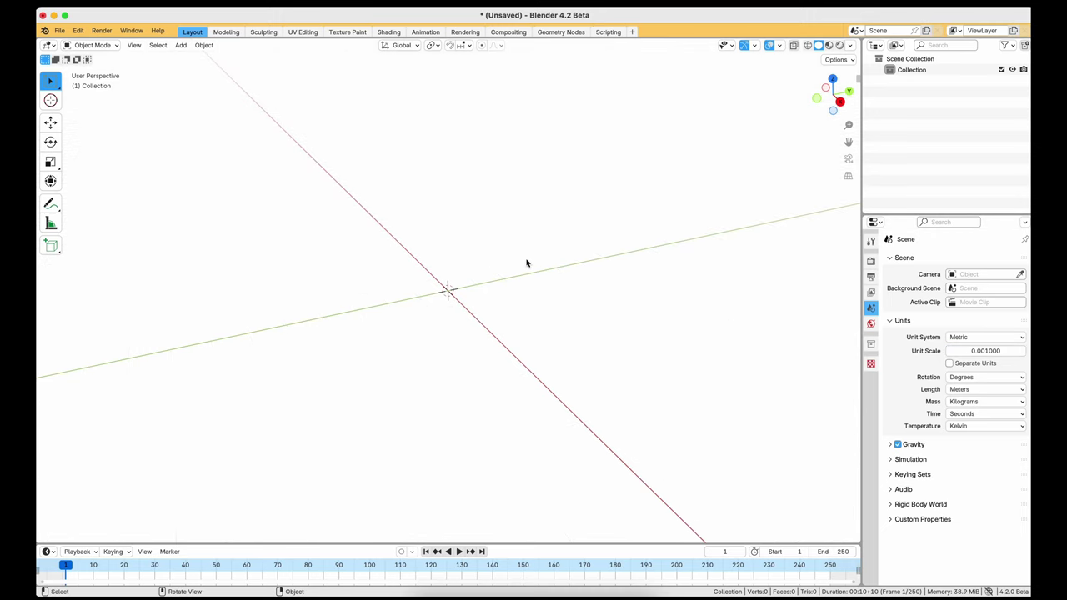
# Import objects_and_annotations.3dm from the recent blender folder via Import Rhinoceros 3D.
pyautogui.press('F3')
pyautogui.press('Return')
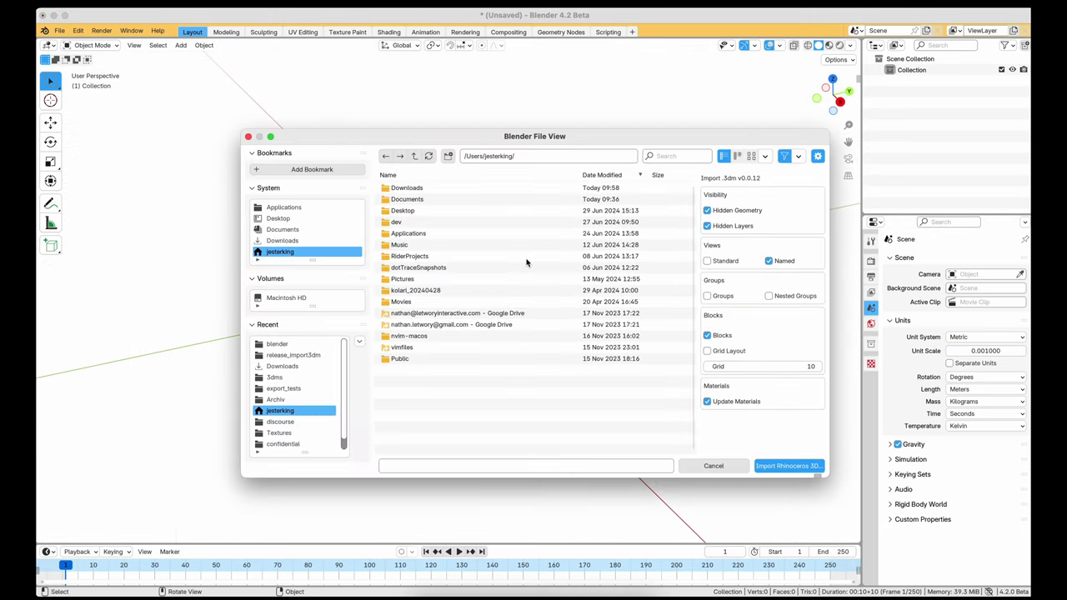
pyautogui.click(305, 344)
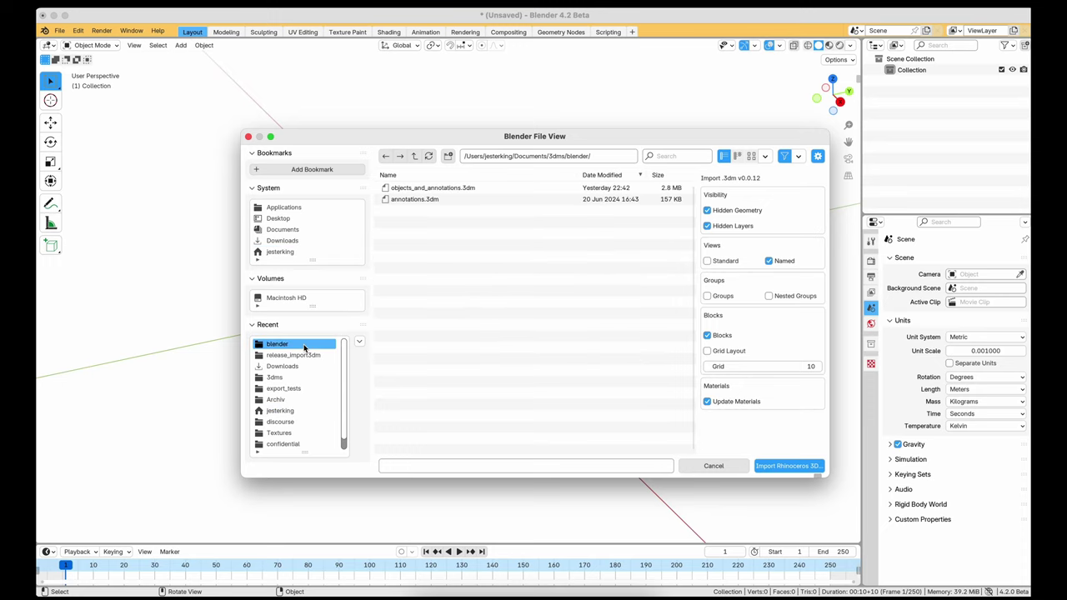
pyautogui.click(460, 188)
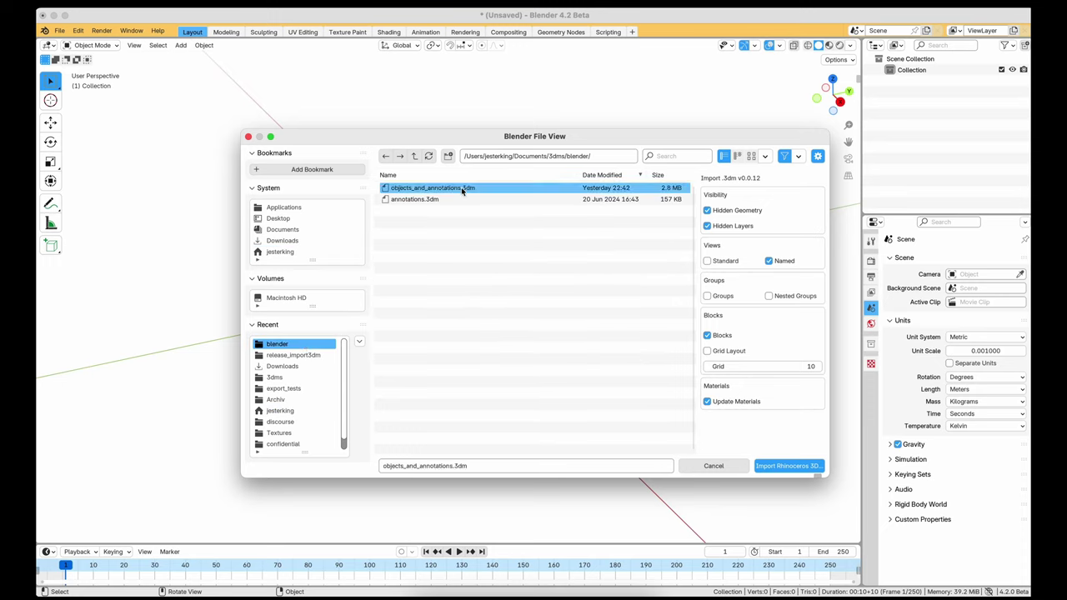
pyautogui.click(789, 465)
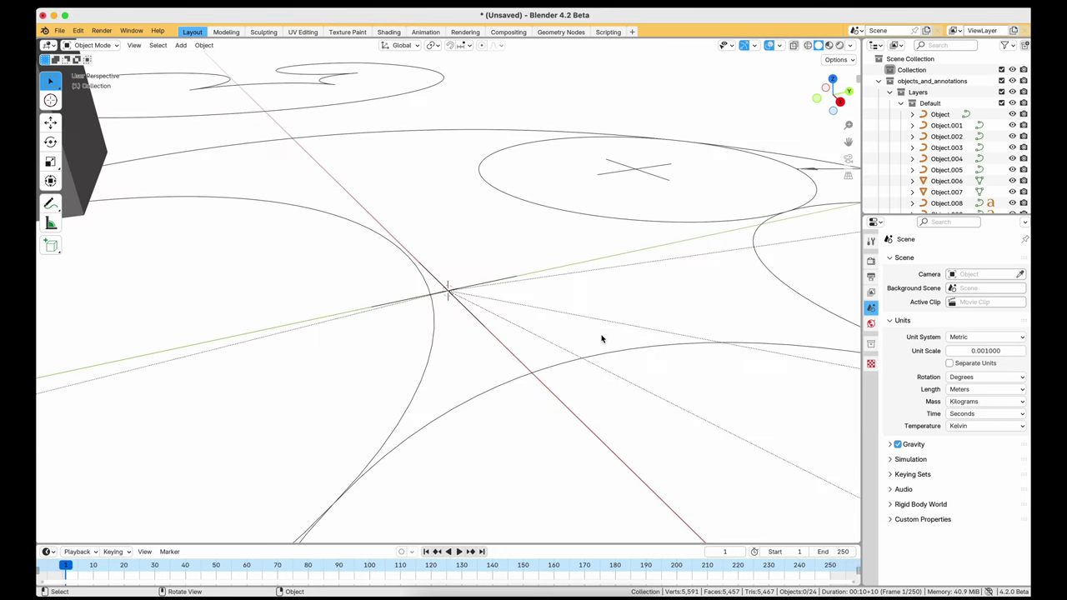
# View the drawing from the top with Frame All, zooming in until the units read Millimeters.
pyautogui.click(835, 78)
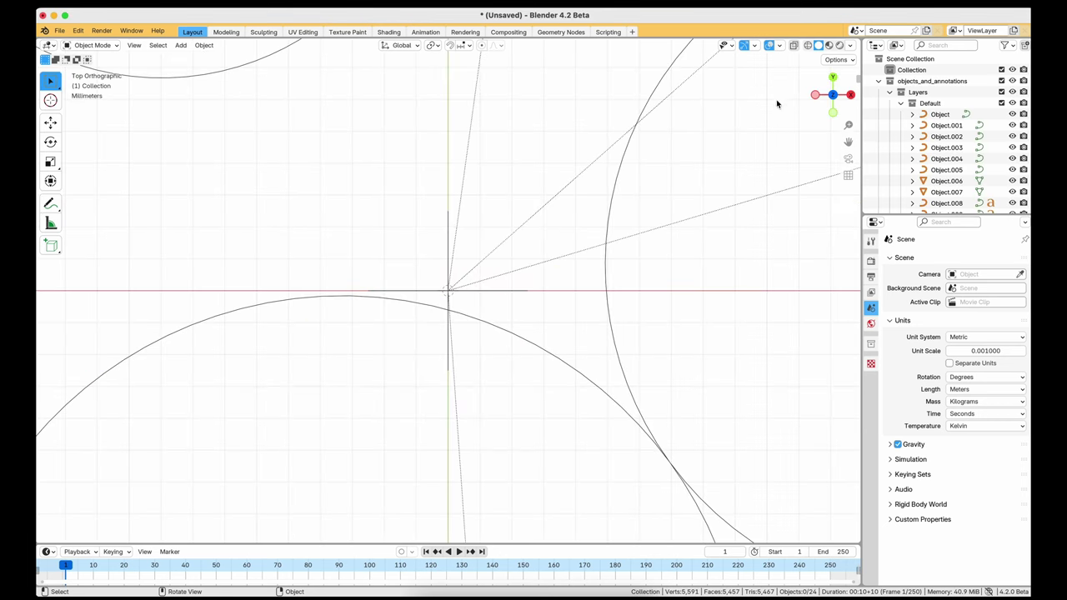
pyautogui.click(129, 47)
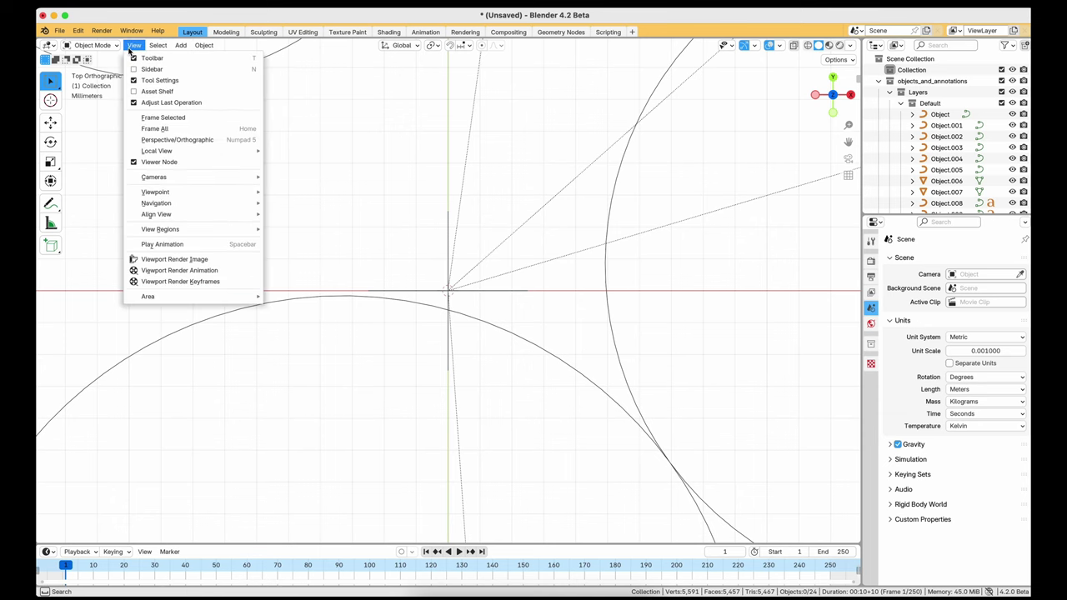
pyautogui.click(151, 130)
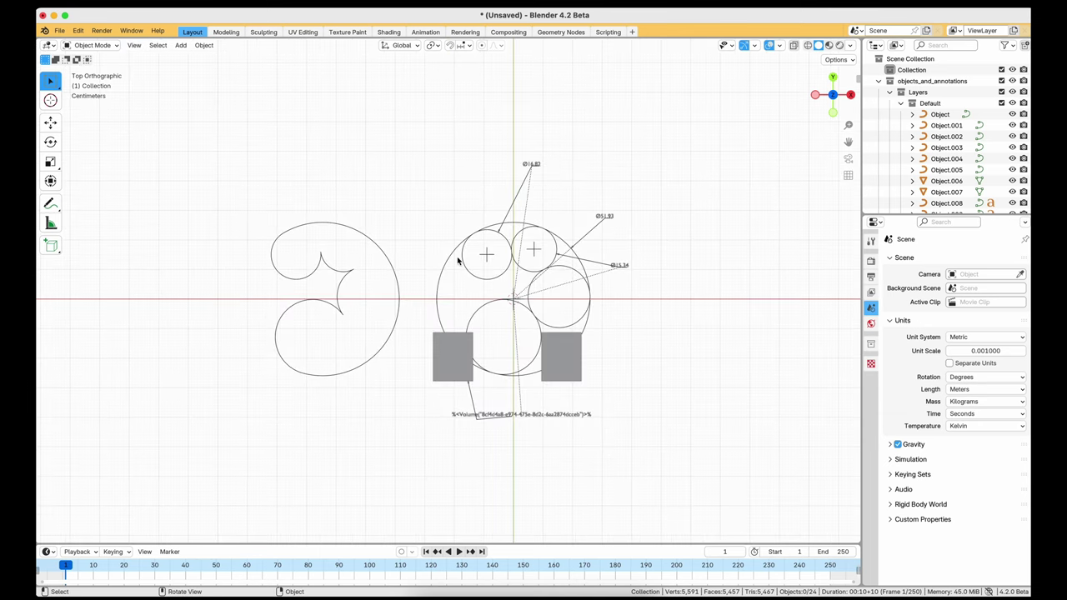
pyautogui.scroll(2, 548, 296)
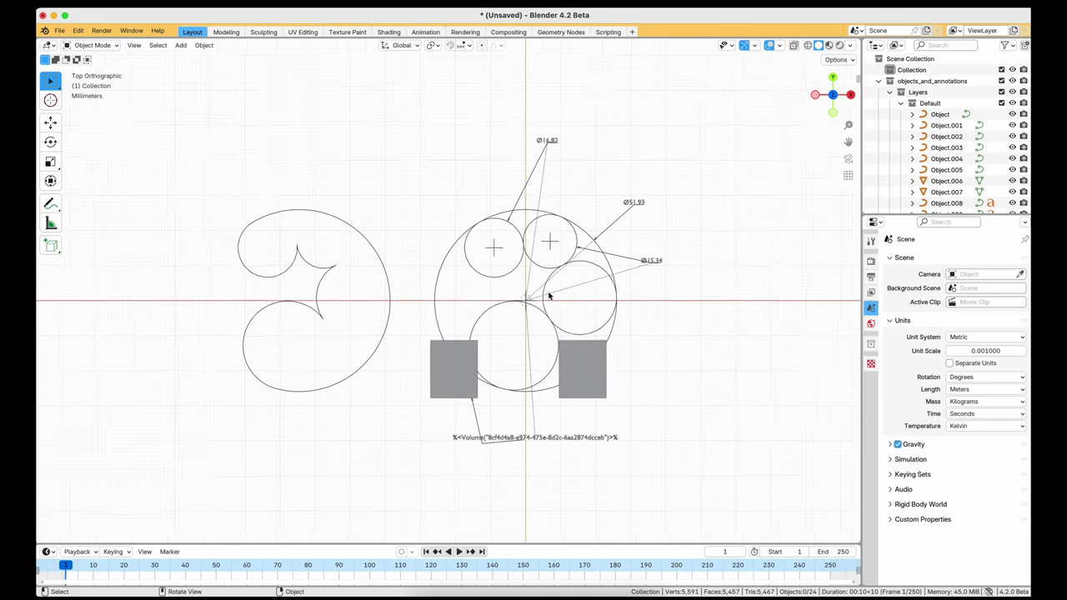
# Select the left curve, the circles, then the ⌀51.93, ⌀16.82 and ⌀15.34 leaders and labels individually.
pyautogui.click(389, 303)
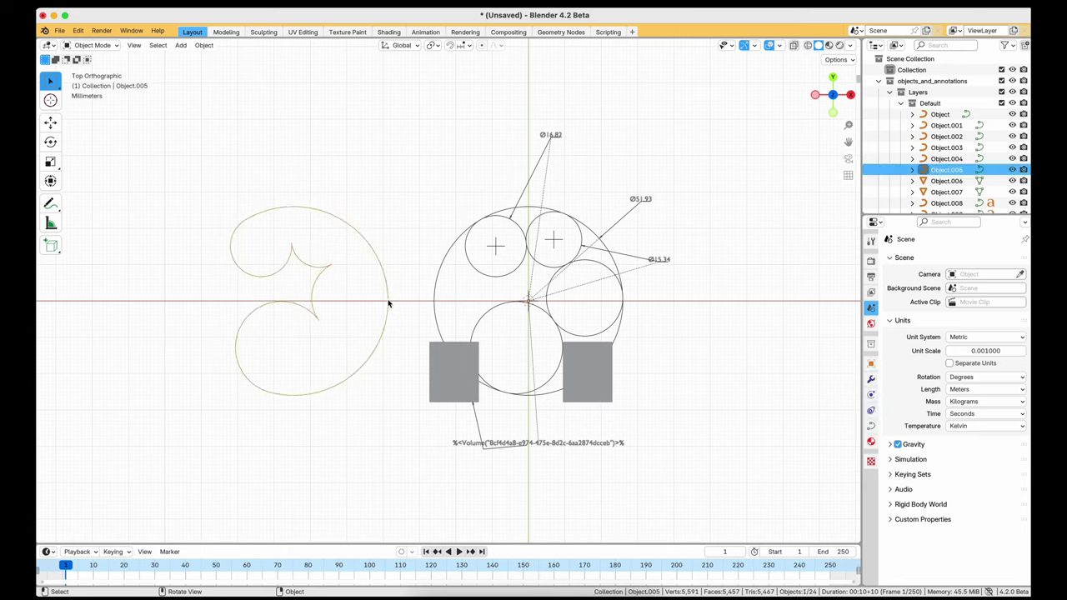
pyautogui.click(481, 320)
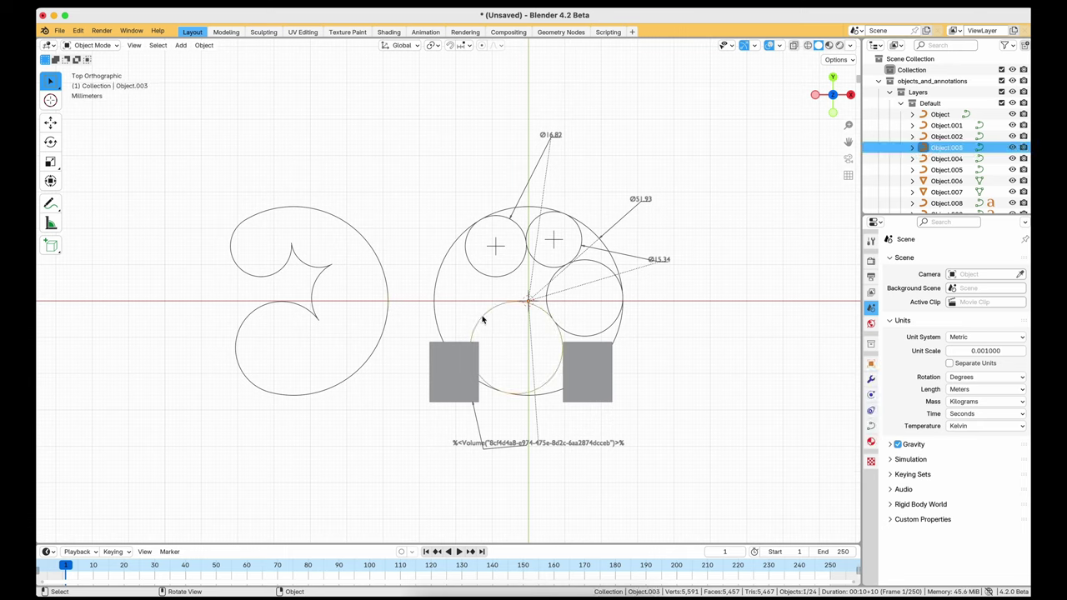
pyautogui.click(621, 326)
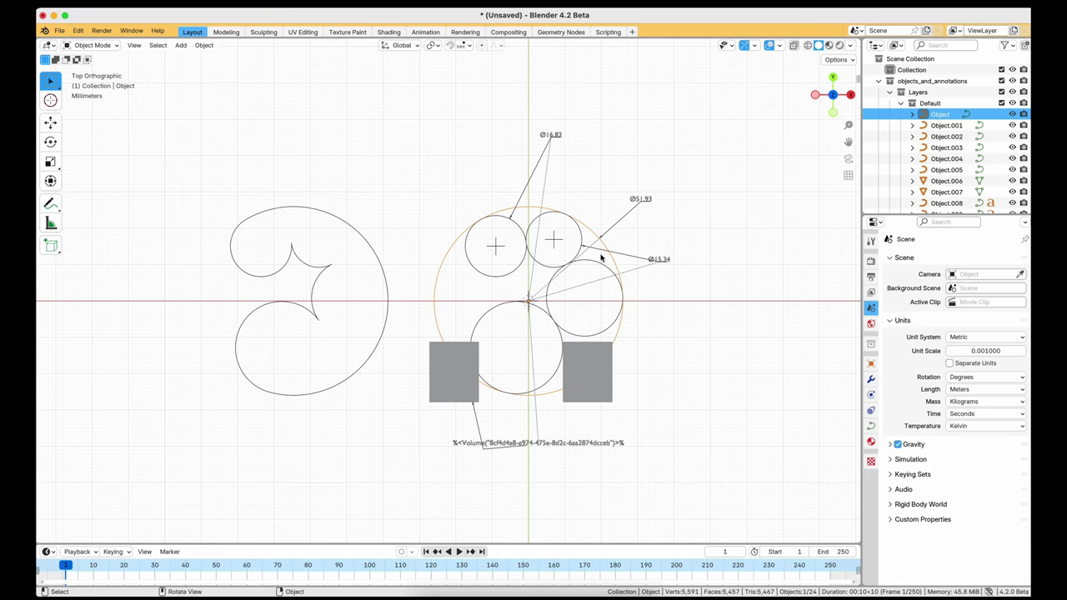
pyautogui.keyDown('shift'); pyautogui.click(622, 226); pyautogui.keyUp('shift')
pyautogui.keyDown('shift'); pyautogui.click(536, 163); pyautogui.keyUp('shift')
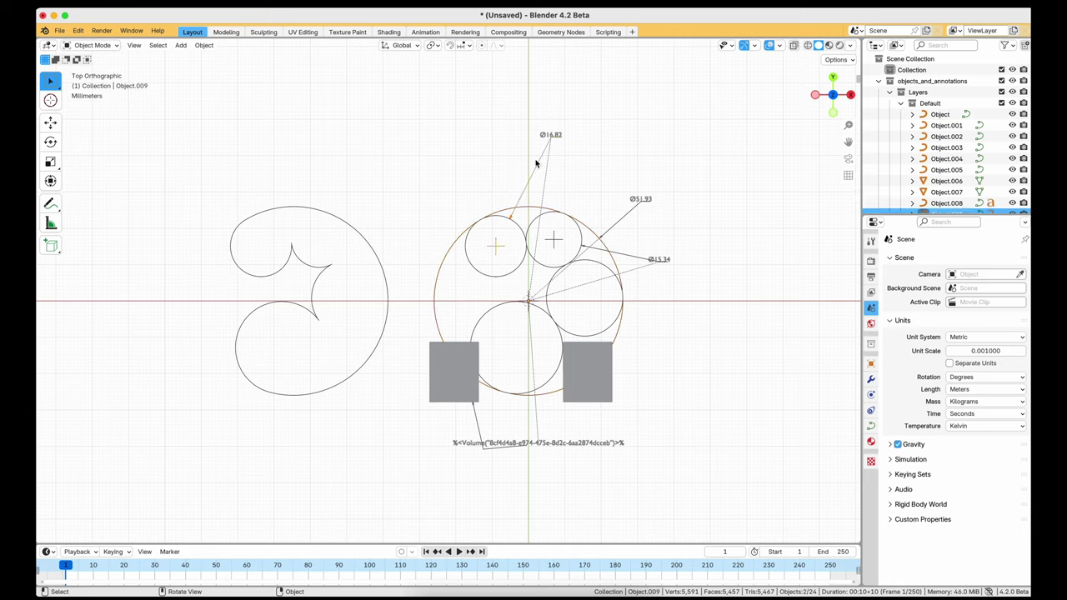
pyautogui.keyDown('shift'); pyautogui.click(661, 260); pyautogui.keyUp('shift')
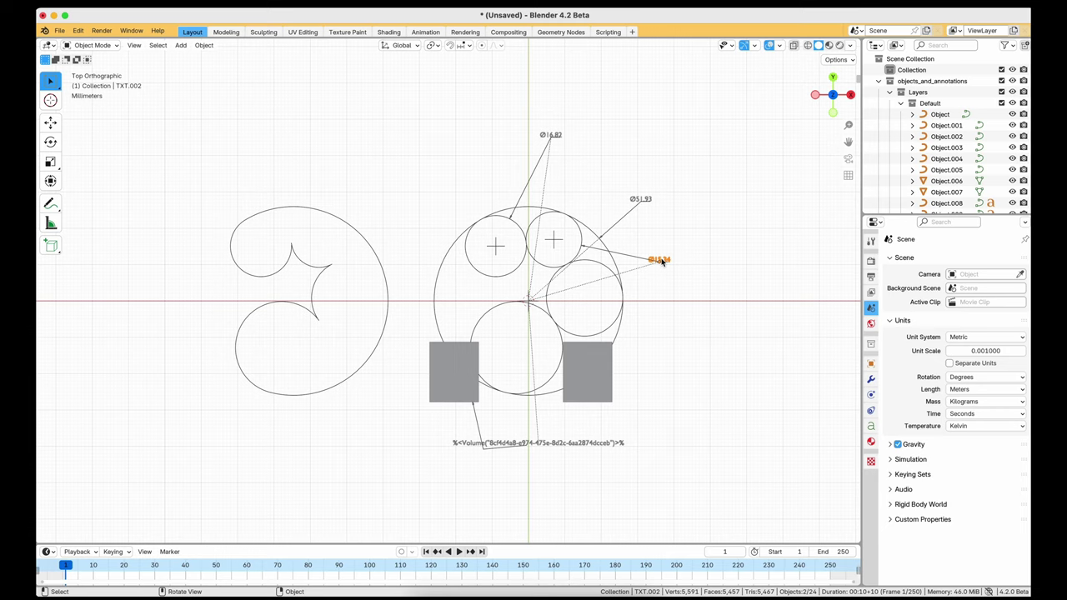
pyautogui.keyDown('shift'); pyautogui.click(629, 259); pyautogui.keyUp('shift')
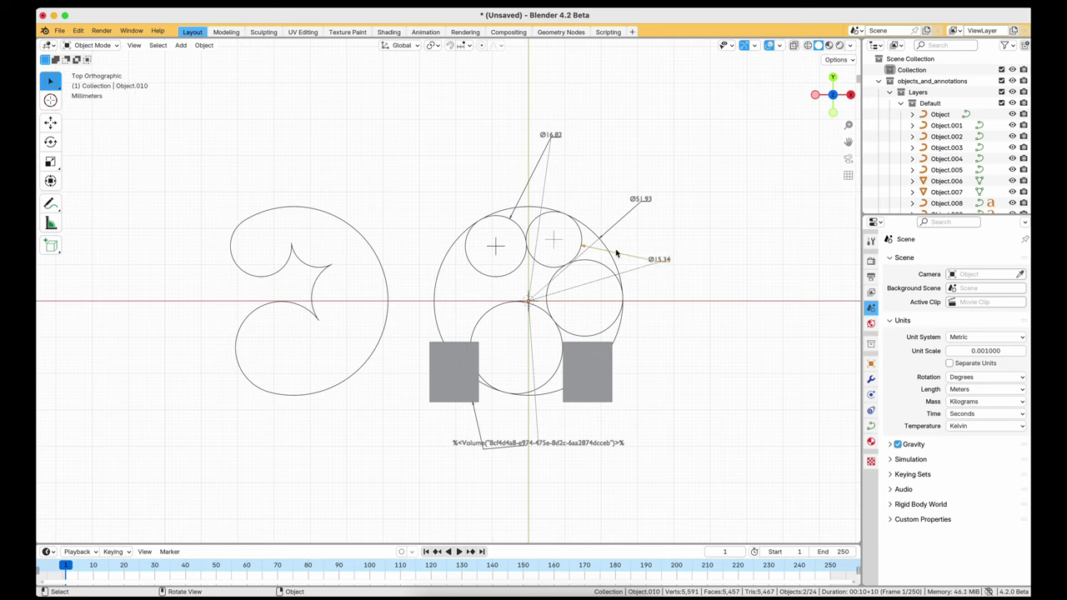
# Start a new General scene, discarding the unsaved changes to the old one.
pyautogui.hotkey('ctrl', 'n')
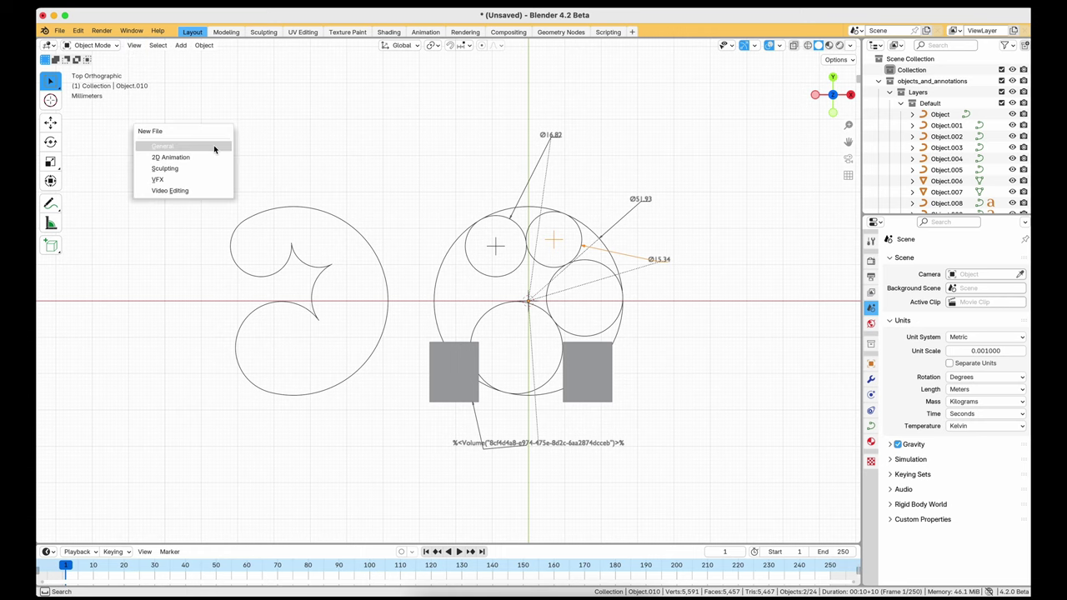
pyautogui.click(214, 149)
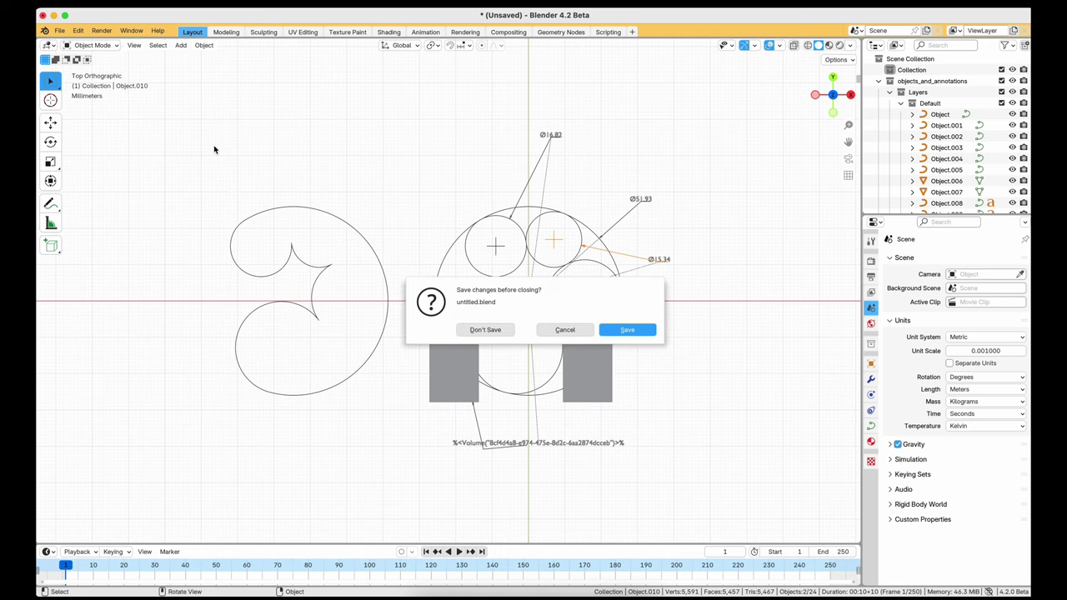
pyautogui.click(467, 330)
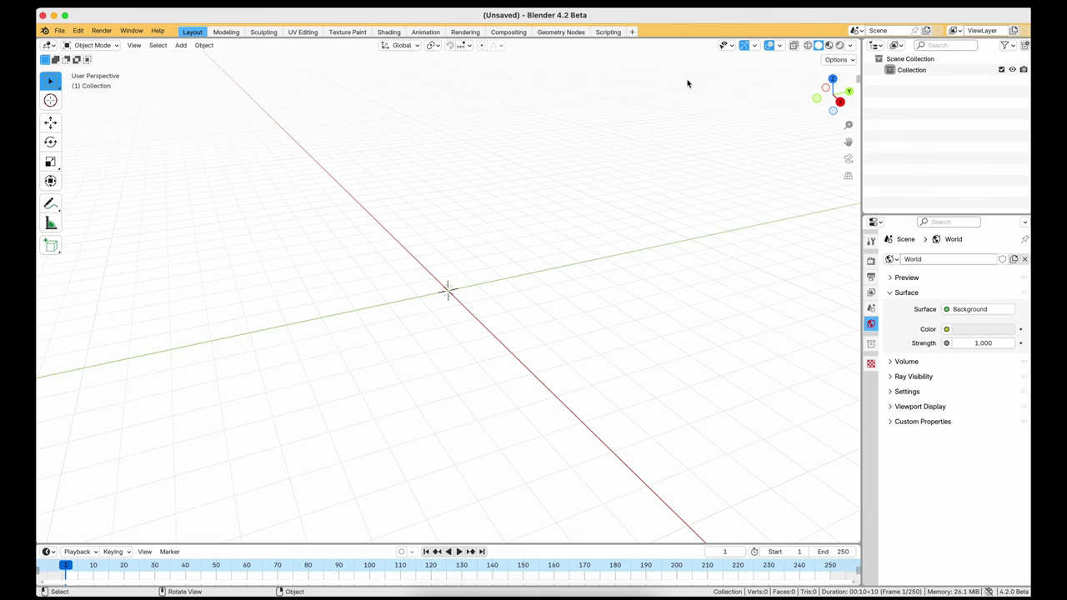
# From top view, run Import Rhinoceros 3D and pick annotations.3dm from the blender folder.
pyautogui.click(833, 79)
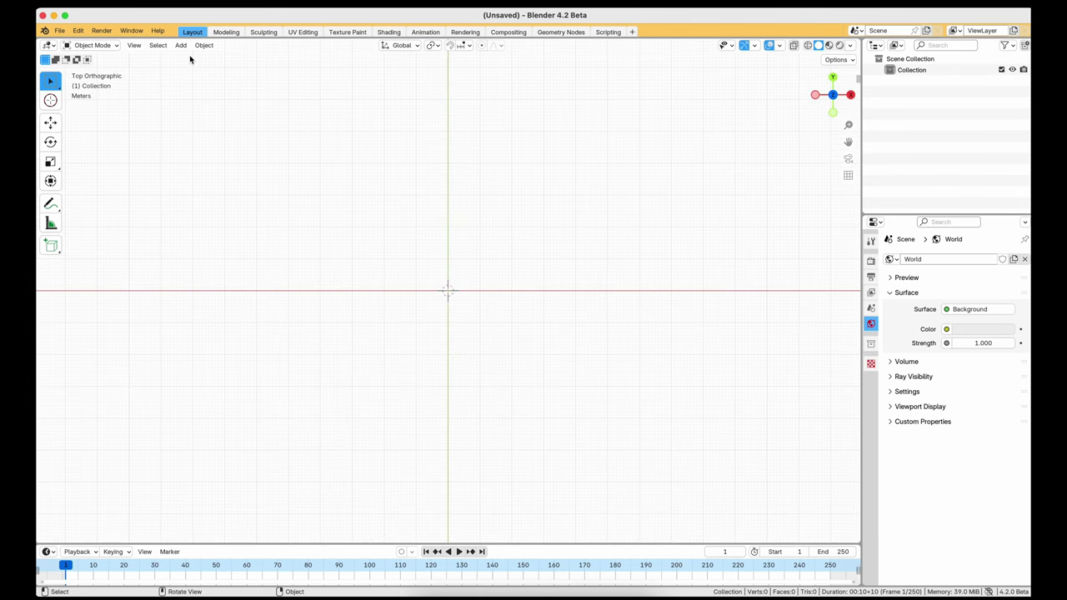
pyautogui.press('F3')
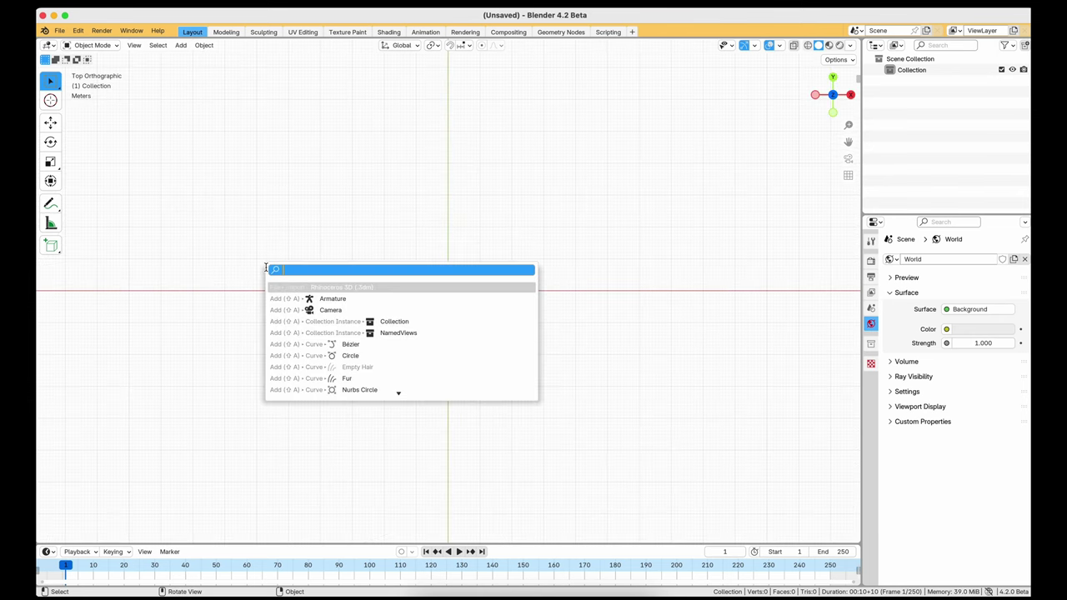
pyautogui.press('Return')
pyautogui.click(300, 345)
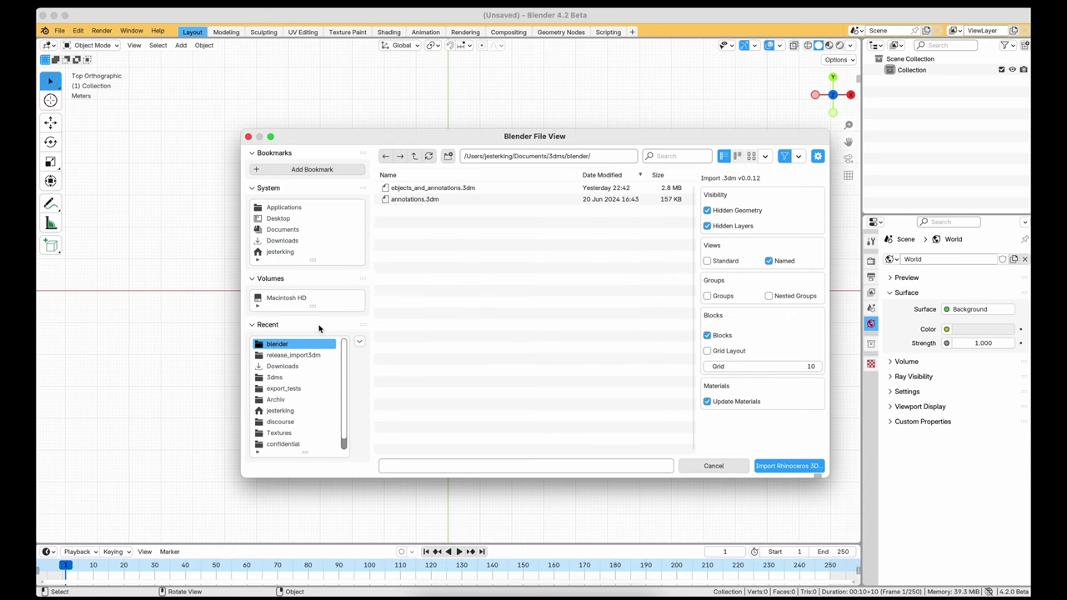
pyautogui.click(415, 200)
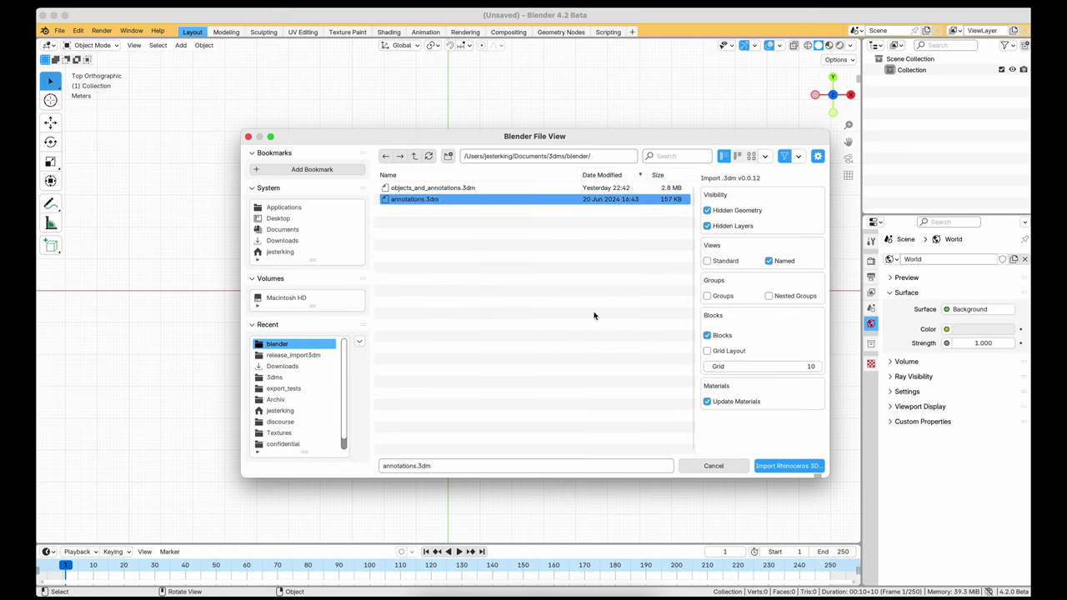
# Import annotations.3dm and turn off Relationship Lines in the Viewport Overlays.
pyautogui.click(773, 465)
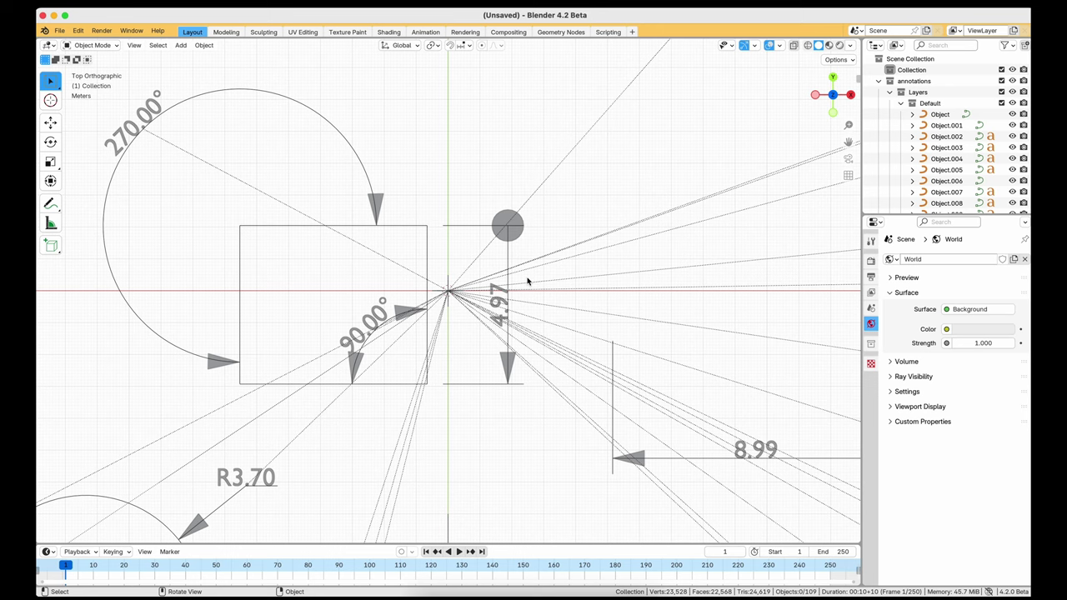
pyautogui.scroll(-15, 746, 97)
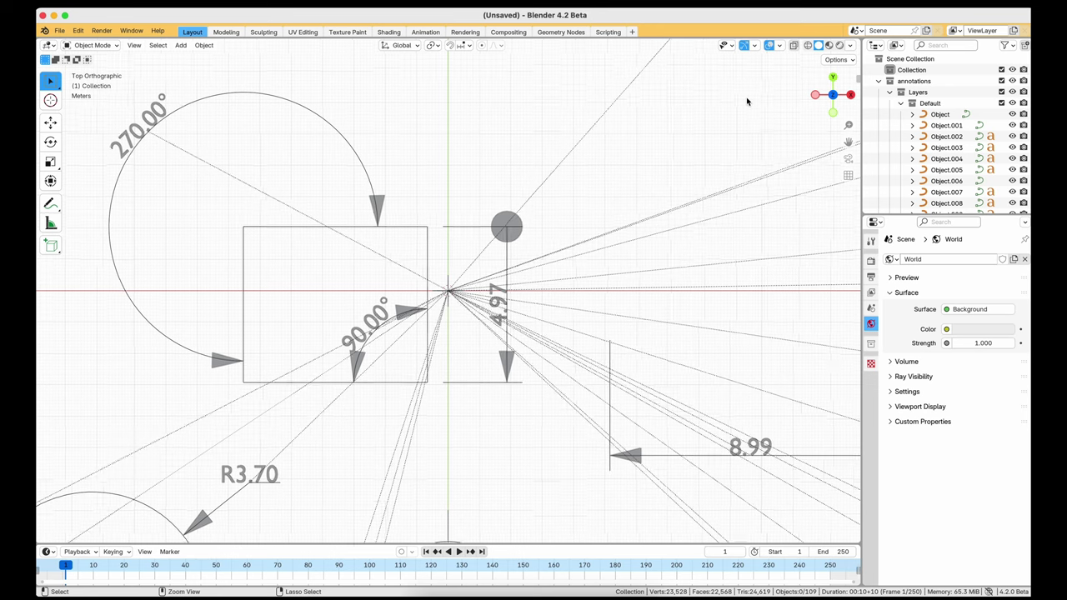
pyautogui.scroll(6, 746, 96)
pyautogui.keyDown('shift'); pyautogui.hscroll(10, 746, 96); pyautogui.keyUp('shift')
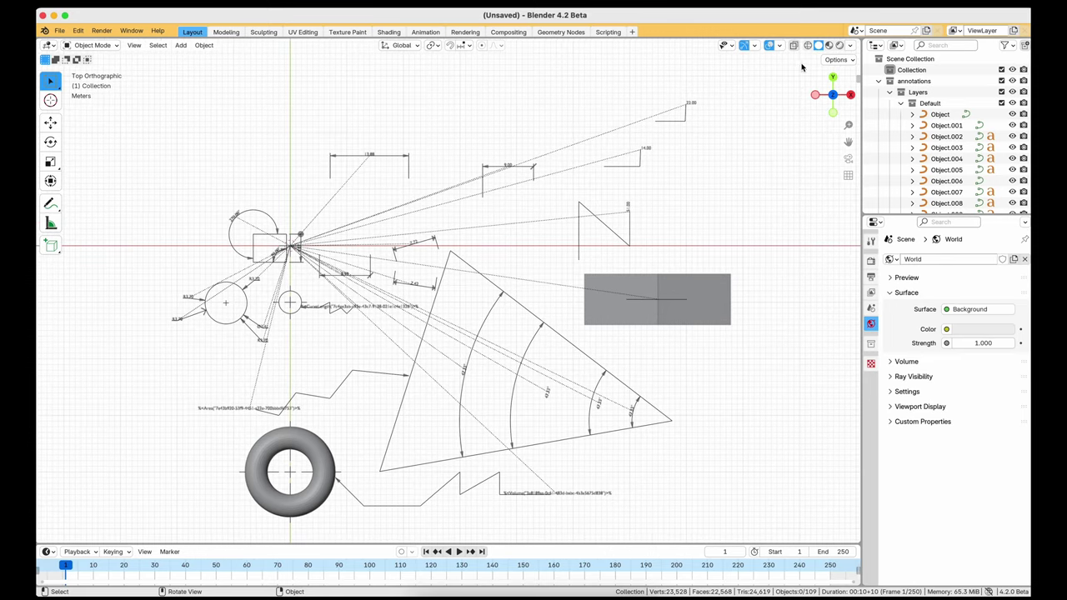
pyautogui.click(780, 46)
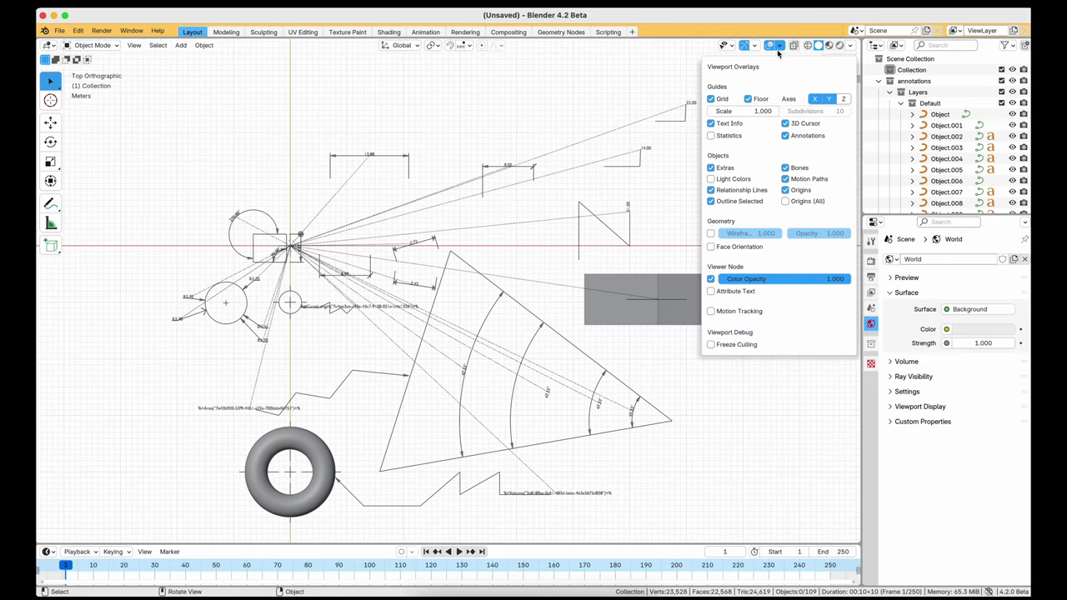
pyautogui.click(710, 190)
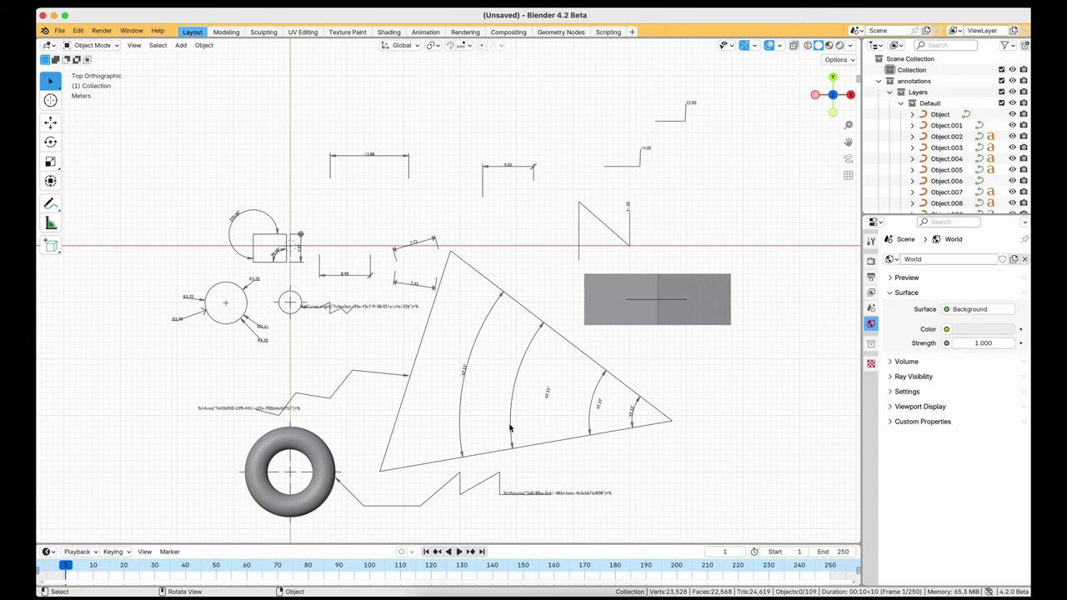
pyautogui.scroll(5, 510, 429)
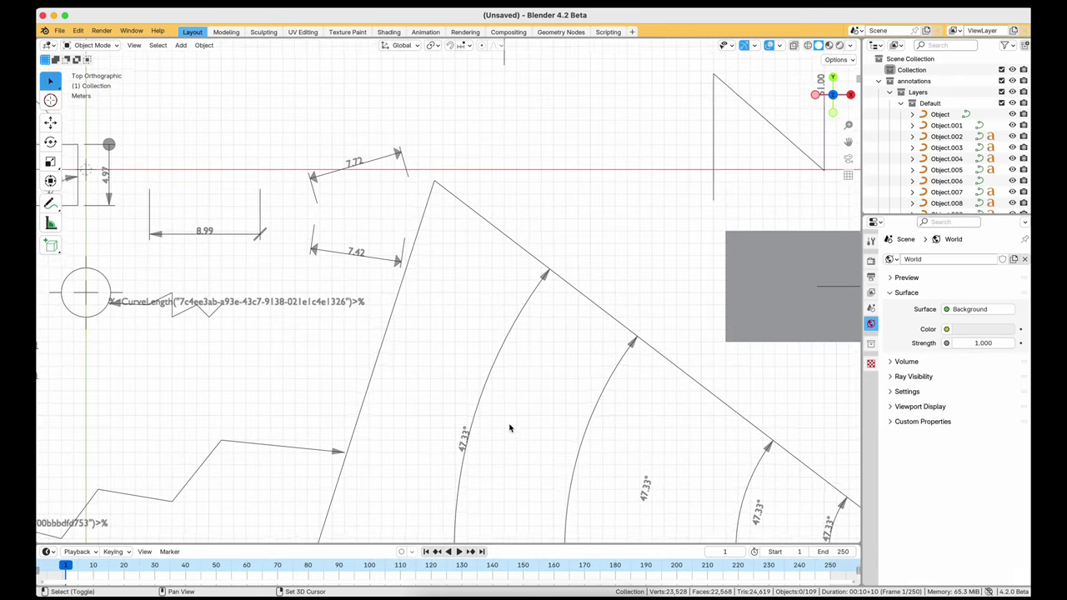
pyautogui.scroll(-5, 510, 429)
pyautogui.scroll(3, 510, 429)
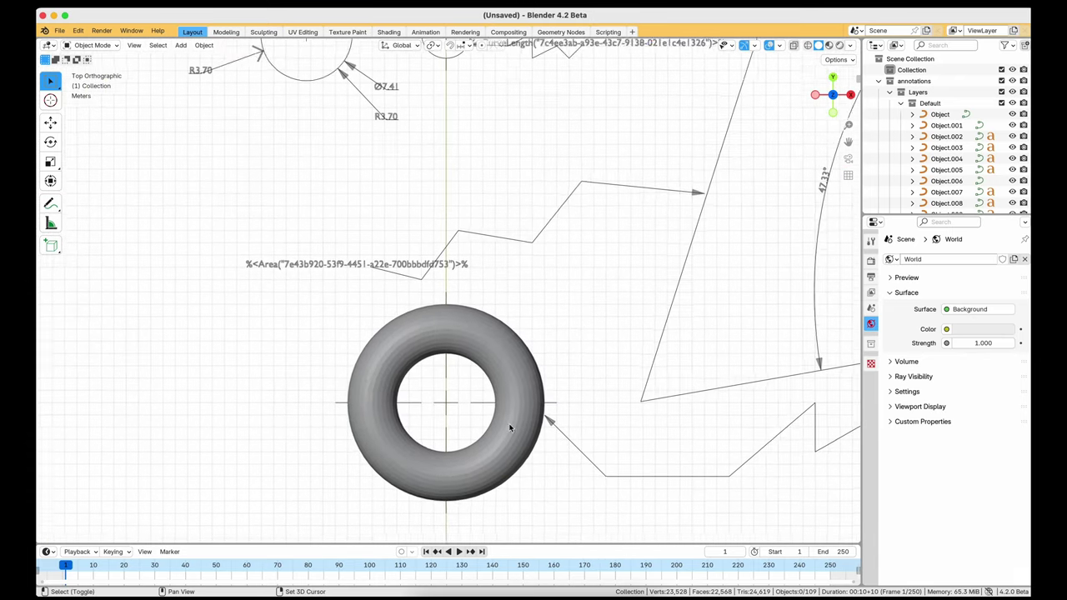
pyautogui.scroll(10, 510, 429)
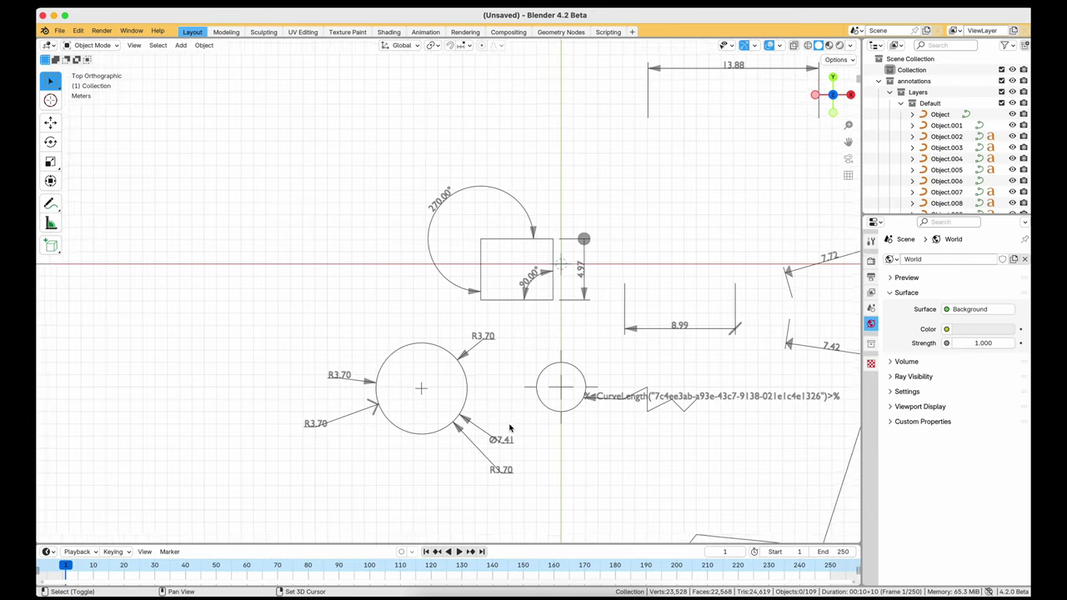